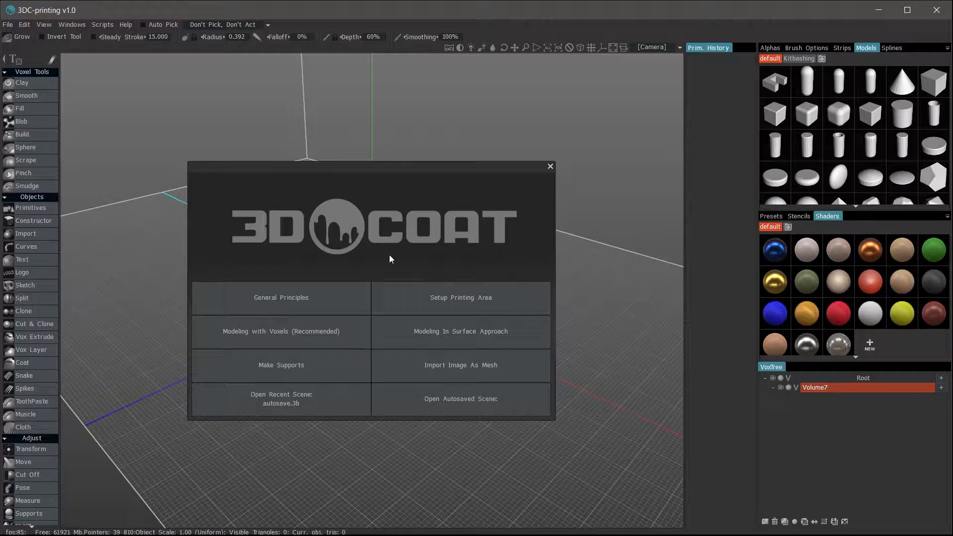
Start modeling with voxels from the cylinder primitive and size it by diameter
click(267, 332)
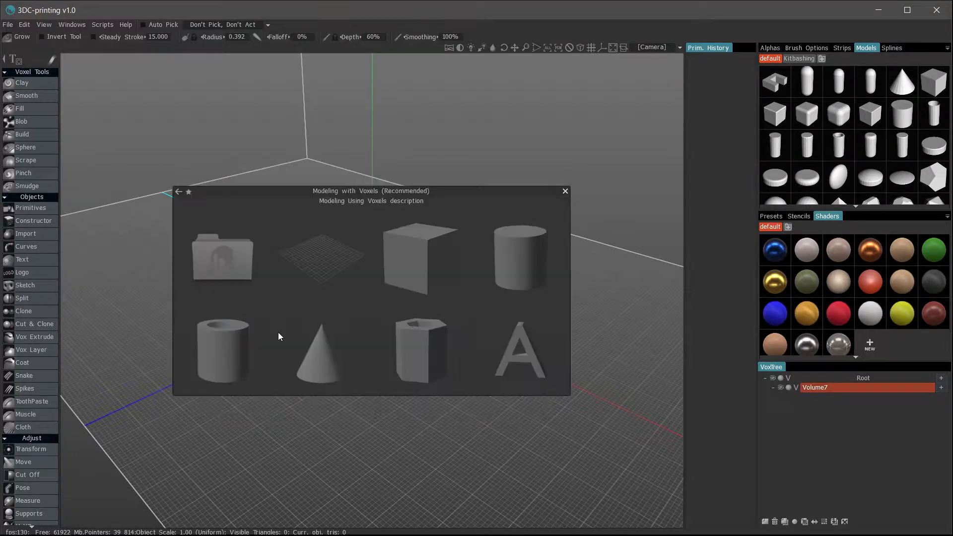
click(524, 256)
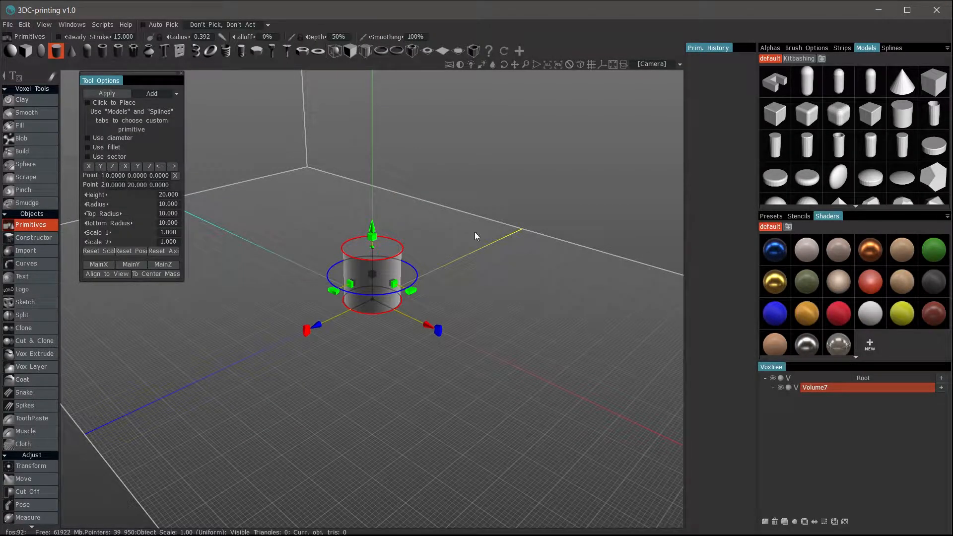
click(87, 138)
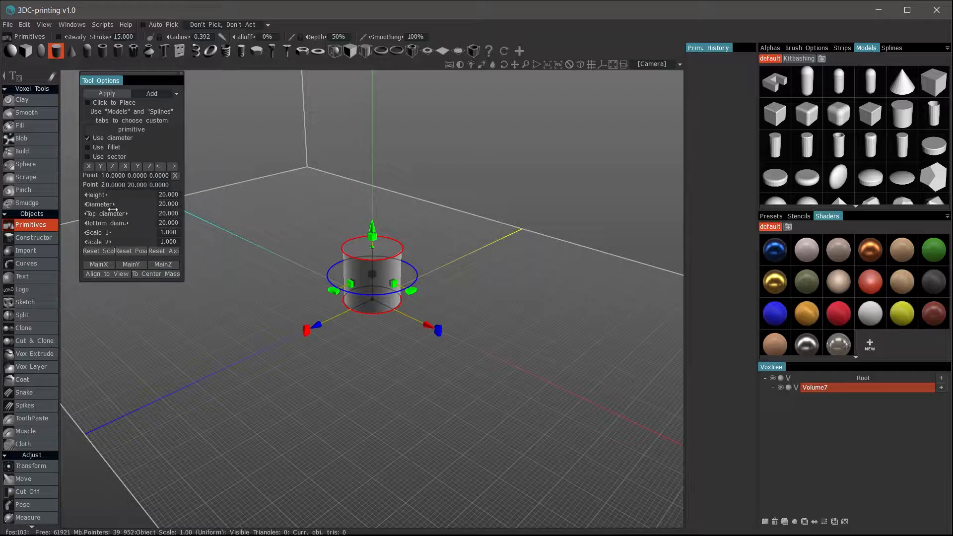
Set both the height and the diameter of the cylinder primitive to 15 mm
click(171, 196)
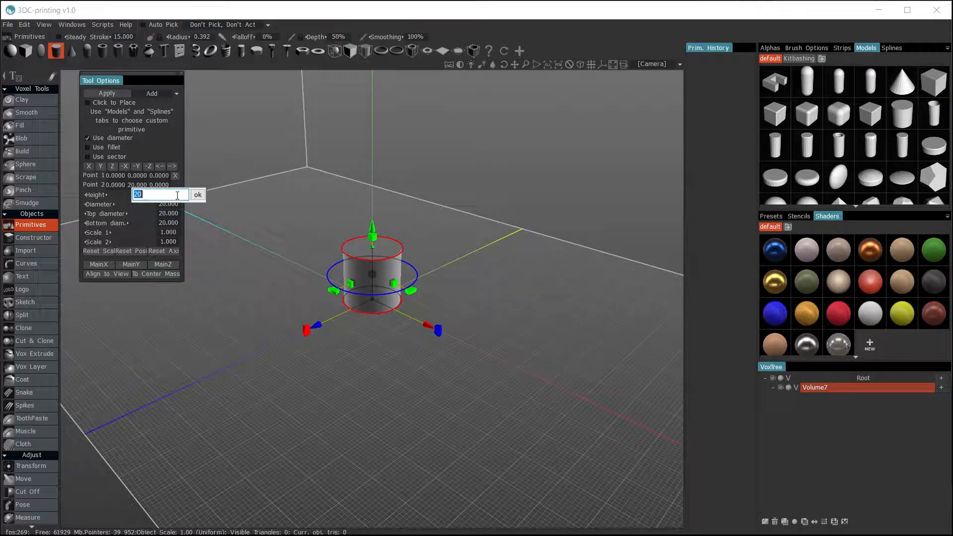
text(15)
click(198, 195)
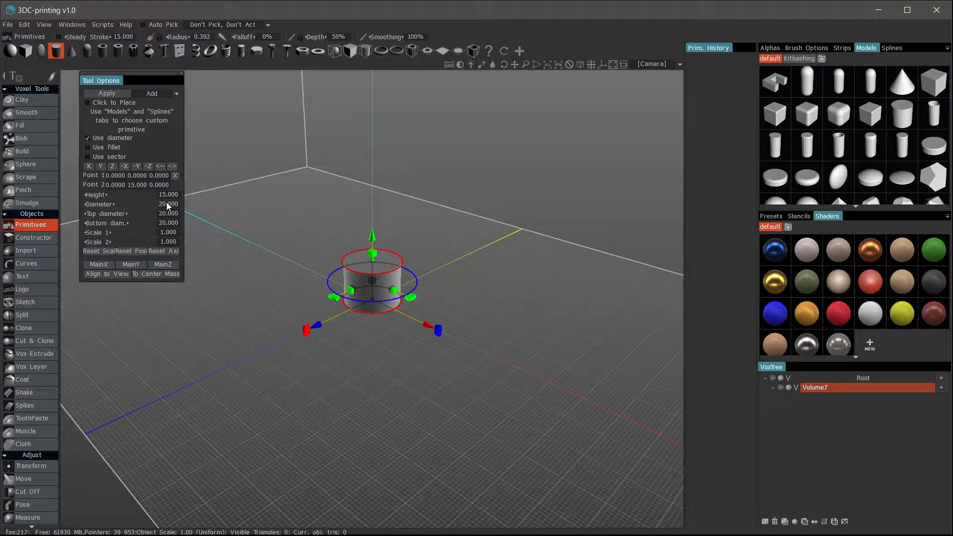
click(171, 205)
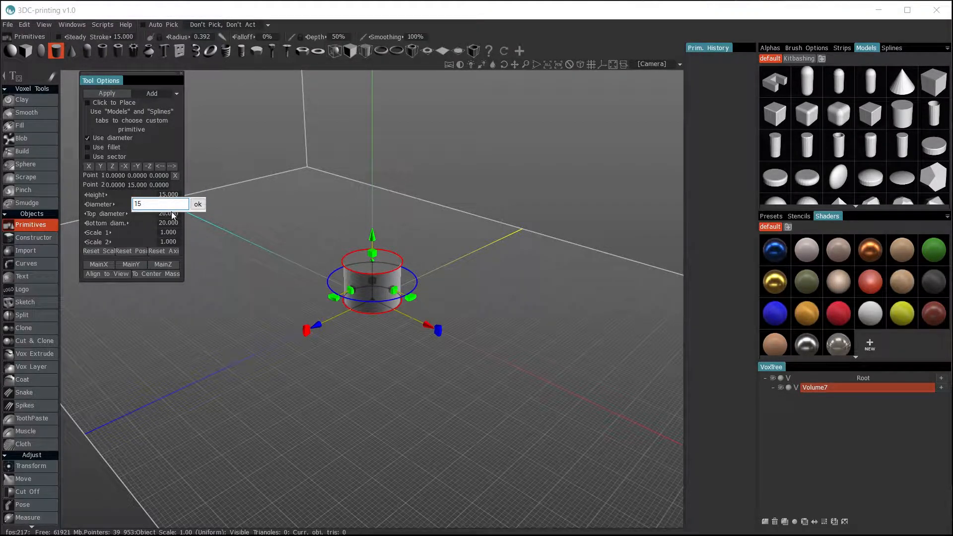
key(Return)
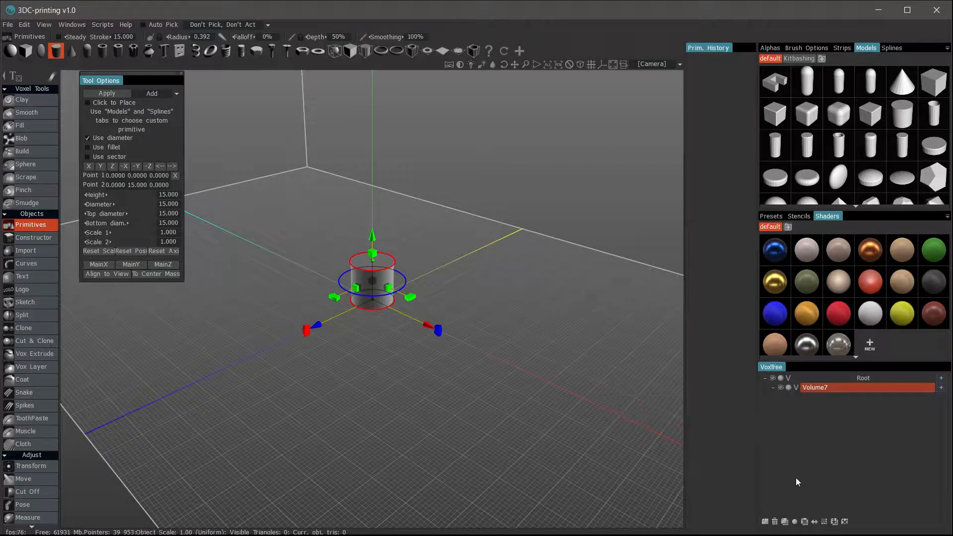
Increase the voxel resolution of Volume7 to 8x
click(825, 522)
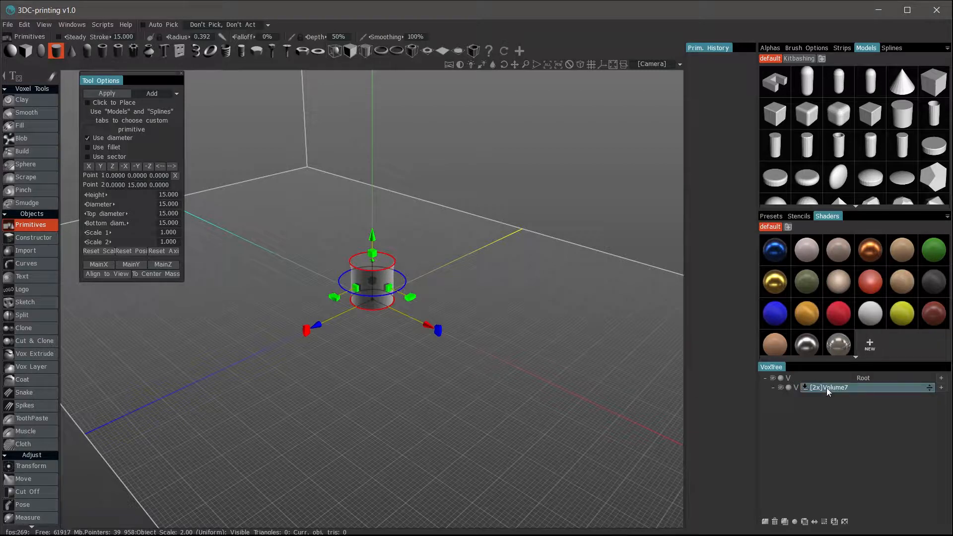
click(824, 522)
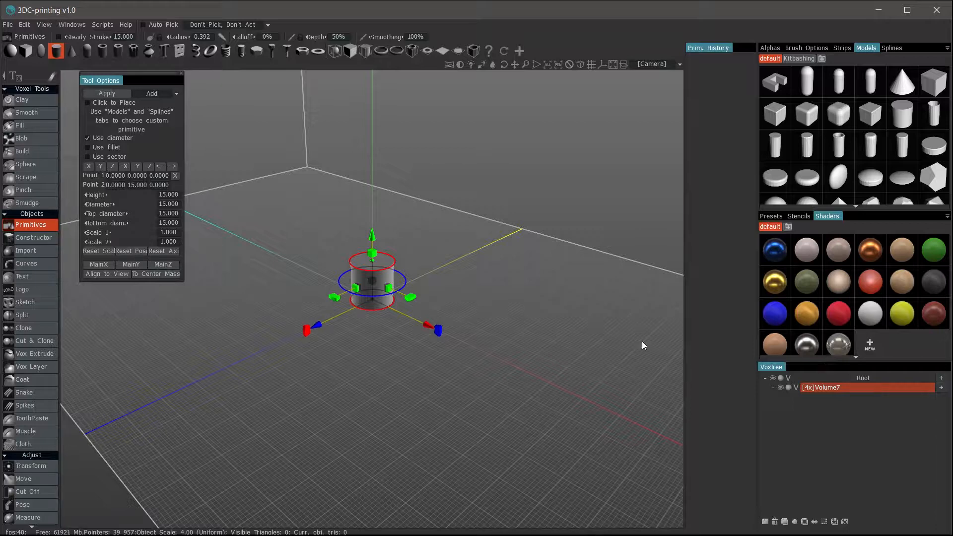
click(825, 521)
Apply the cylinder to the volume in Add mode and leave the primitive tool for Clay
click(152, 93)
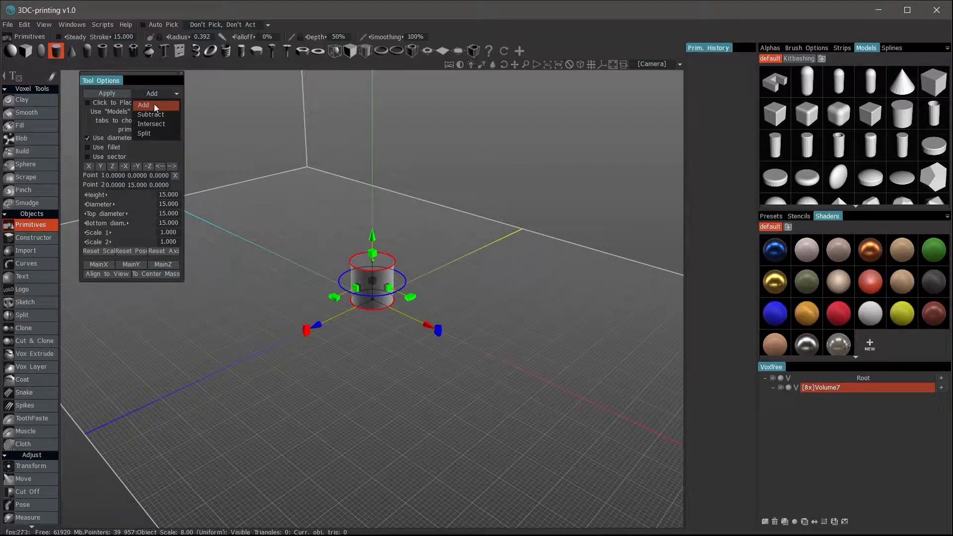
click(122, 85)
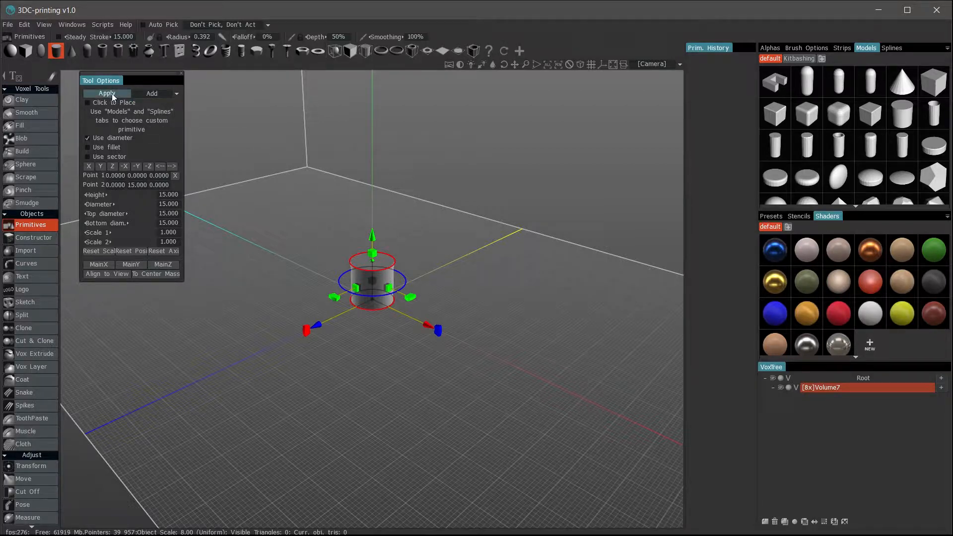
click(110, 93)
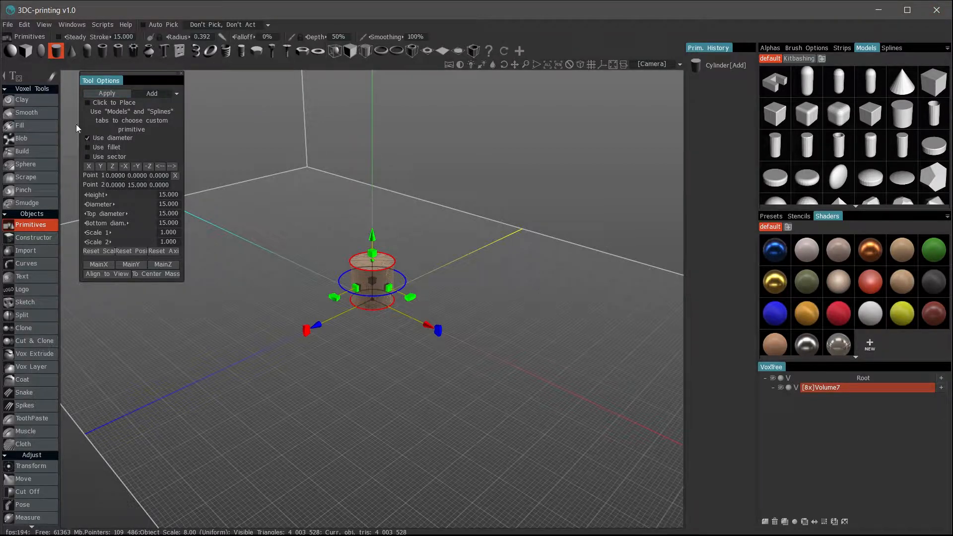
click(36, 100)
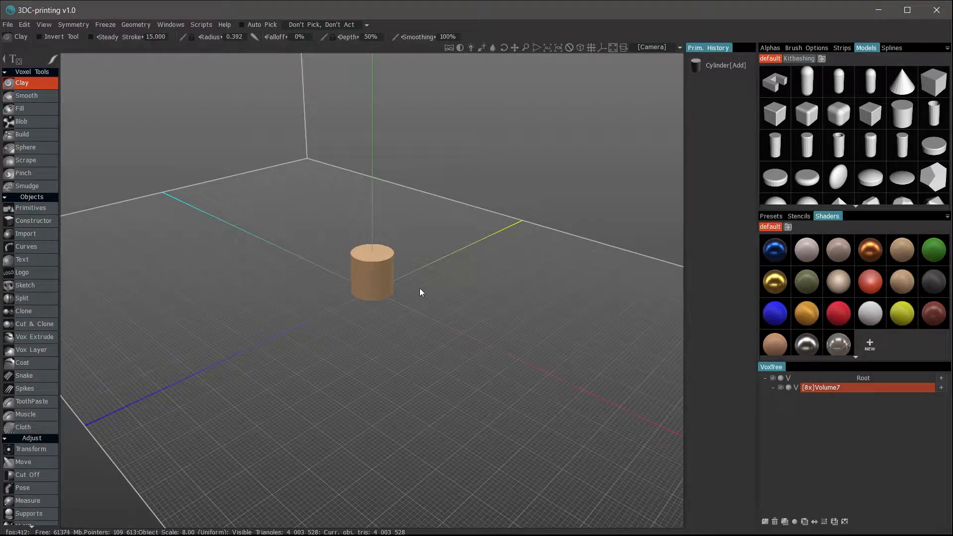
Examine the cylinder's wall and upper rim up close with the wireframe displayed to judge the mesh density
right_drag(414, 273, 501, 290)
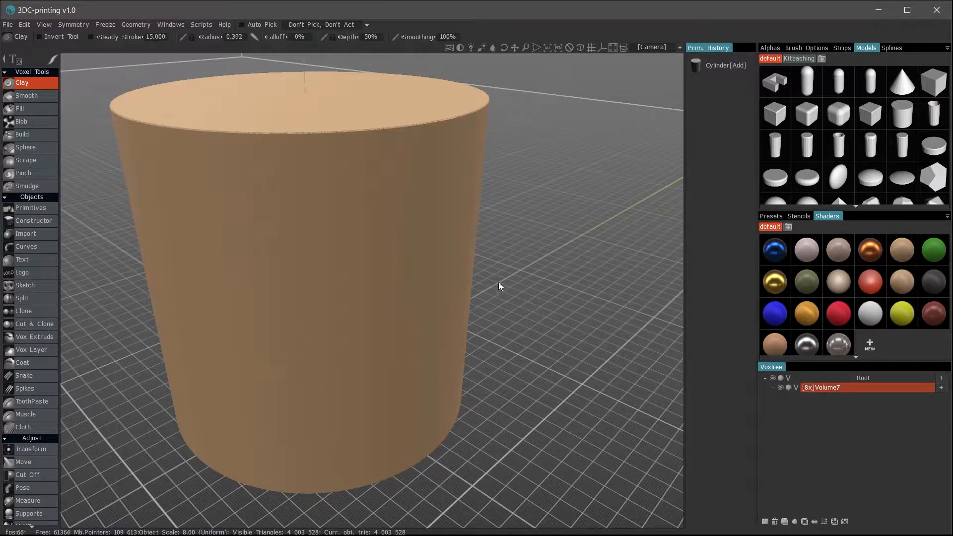
key(w)
drag(532, 225, 500, 243)
right_drag(500, 244, 520, 248)
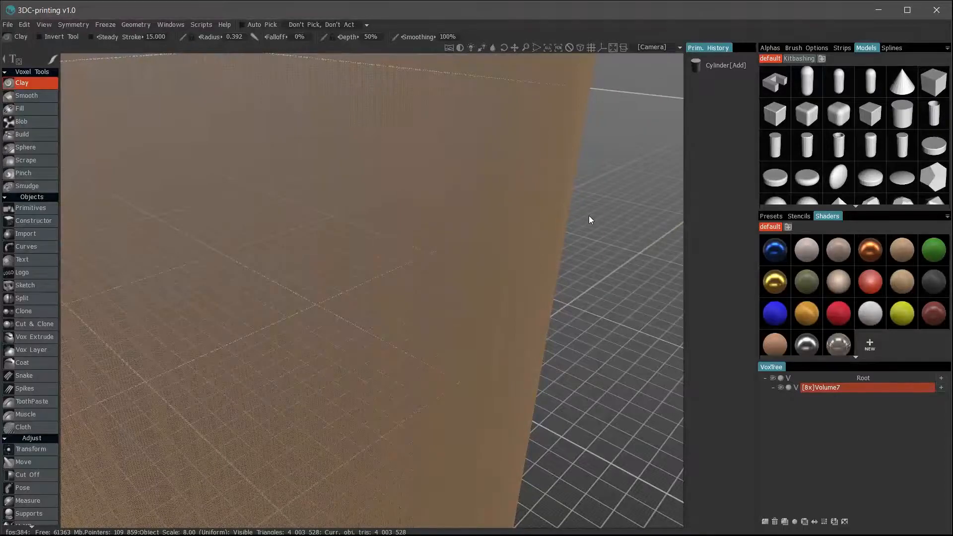
drag(589, 215, 618, 257)
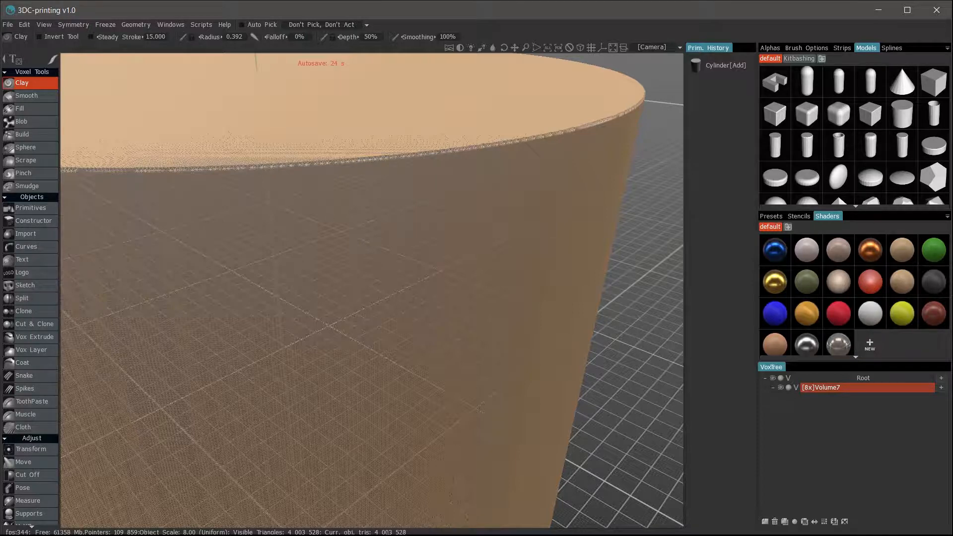
right_drag(638, 317, 521, 319)
middle_drag(521, 319, 567, 284)
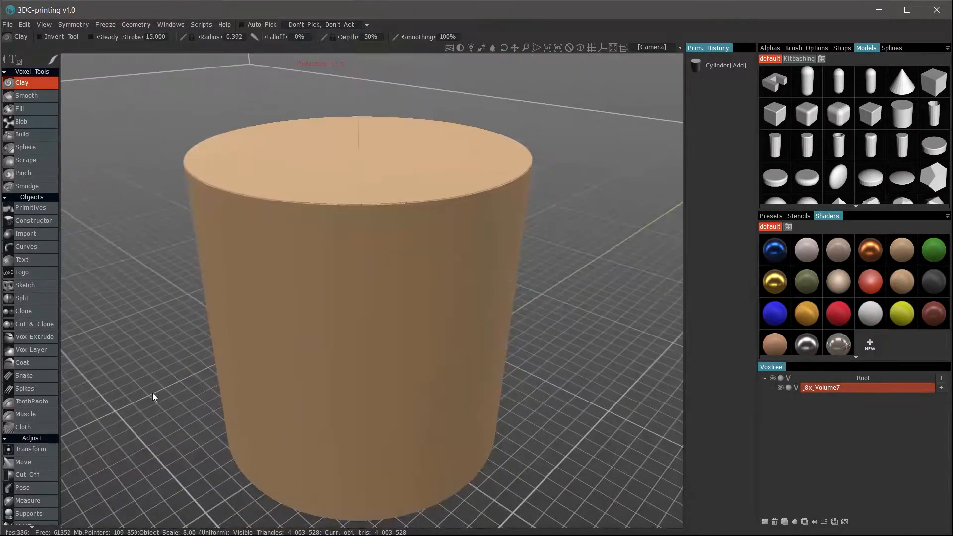
Smooth the whole cylinder to soften its rim and turn off the wireframe display
scroll(30, 471, down, 5)
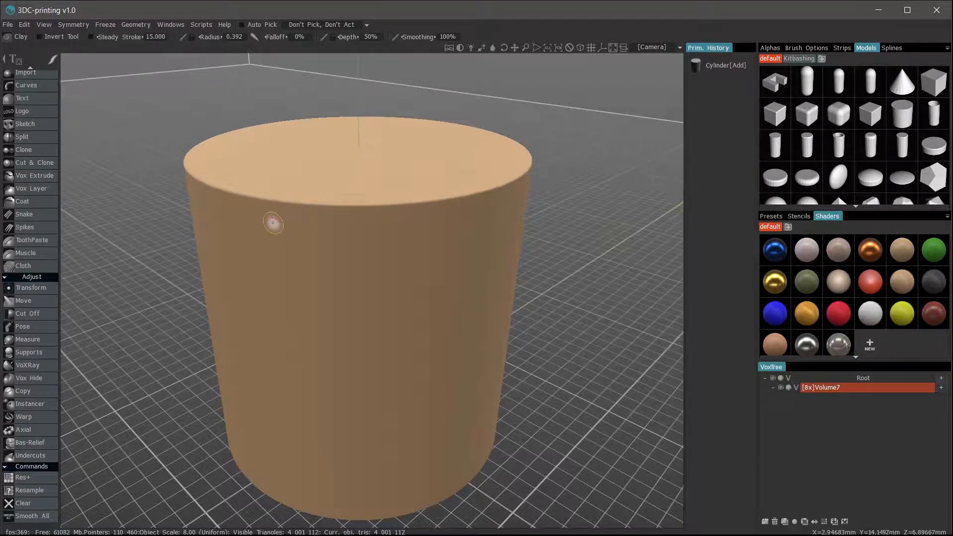
key(w)
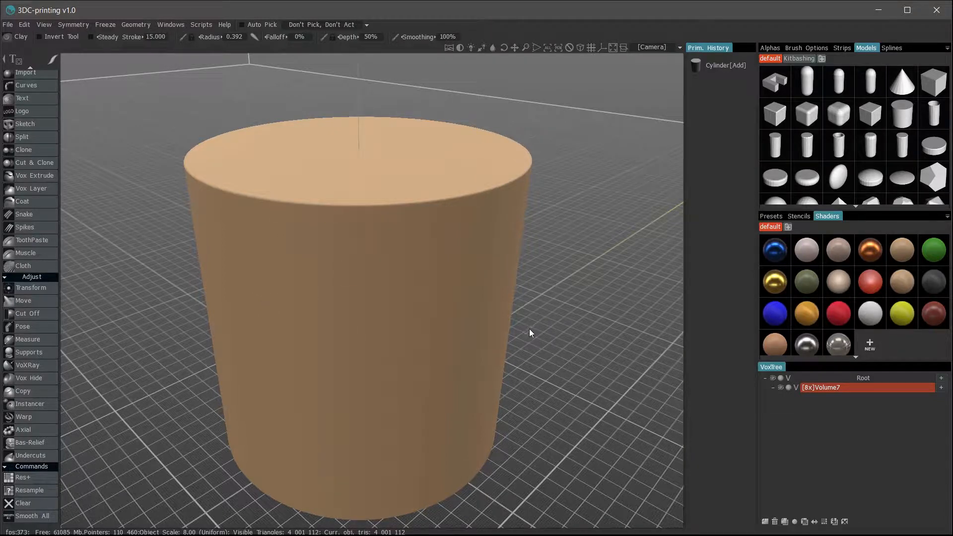
Switch to an orthographic left view and frame the cylinder
click(580, 47)
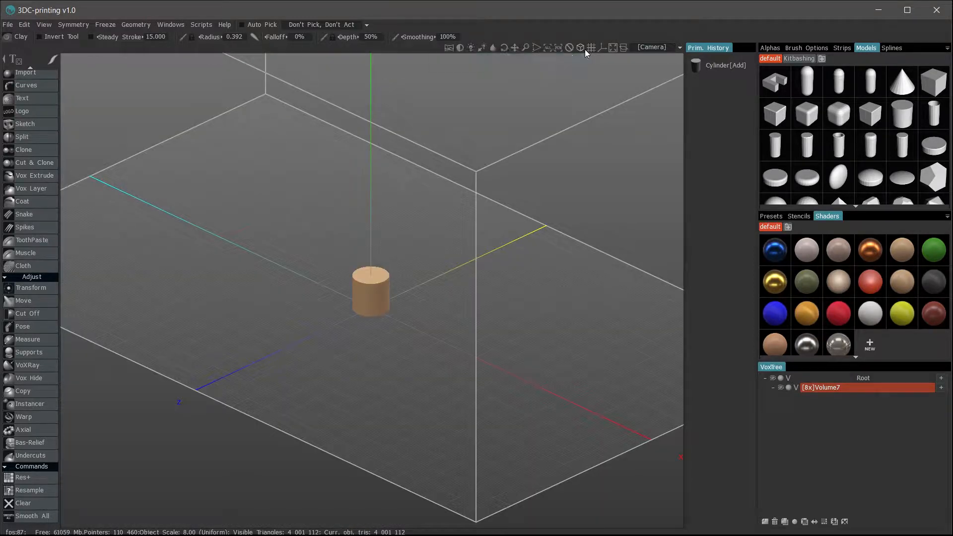
key(KP_5)
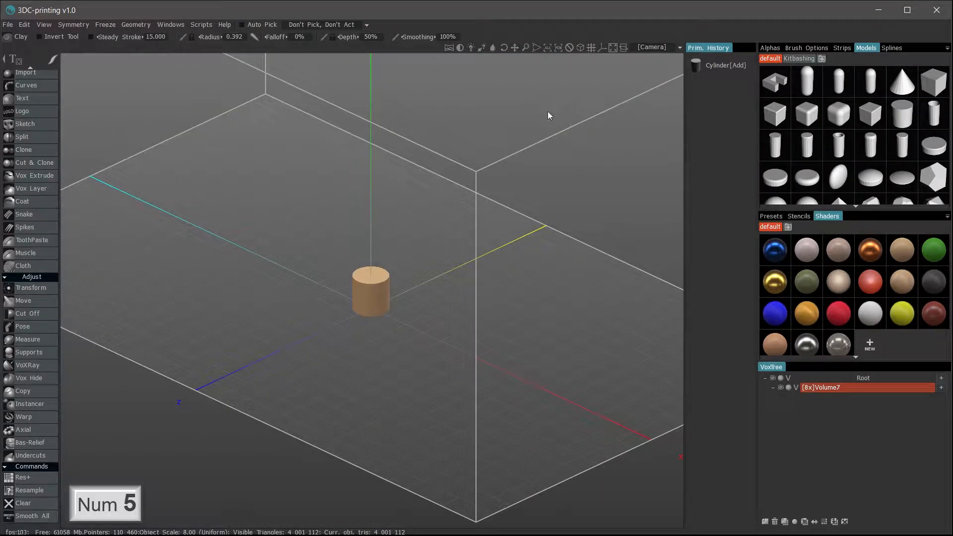
click(652, 47)
click(579, 110)
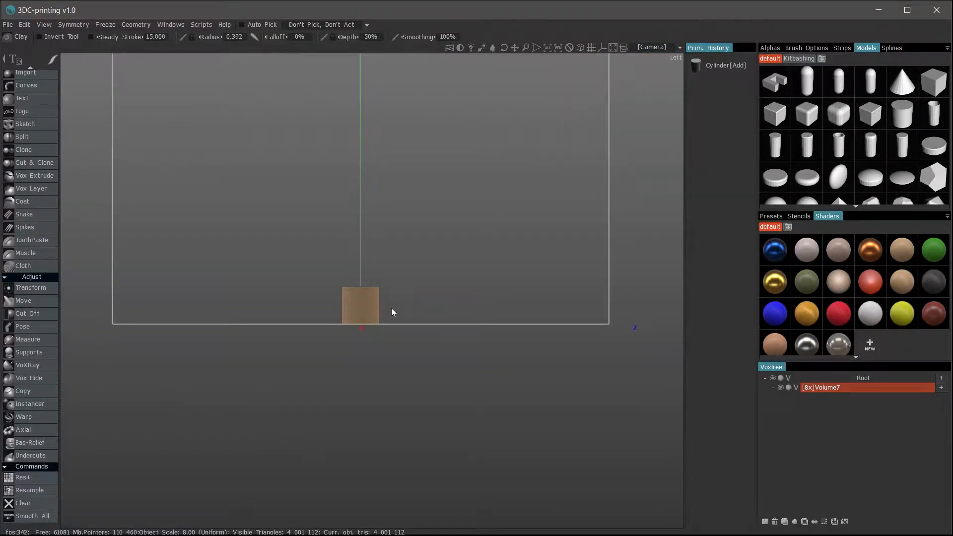
scroll(392, 308, up, 3)
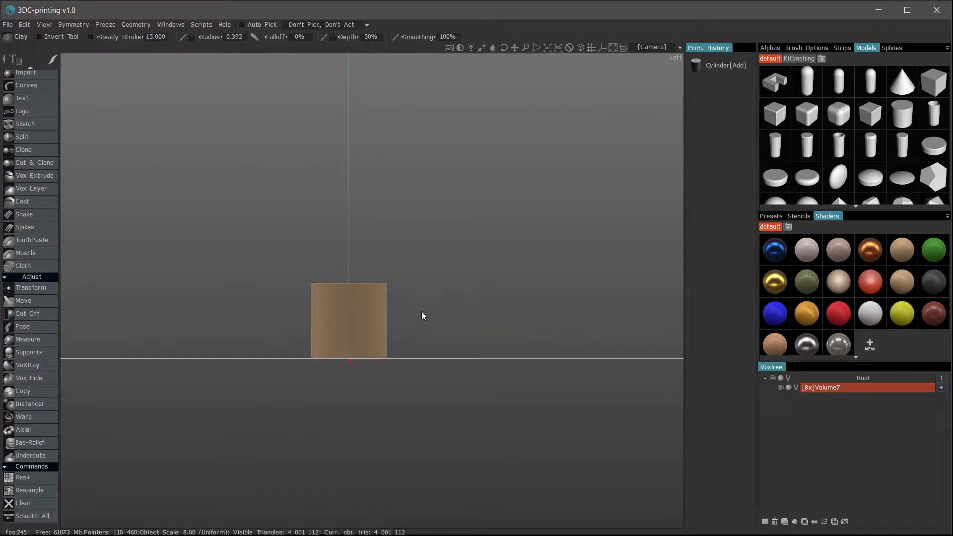
right_drag(421, 315, 451, 340)
middle_drag(450, 341, 469, 306)
right_drag(469, 314, 490, 317)
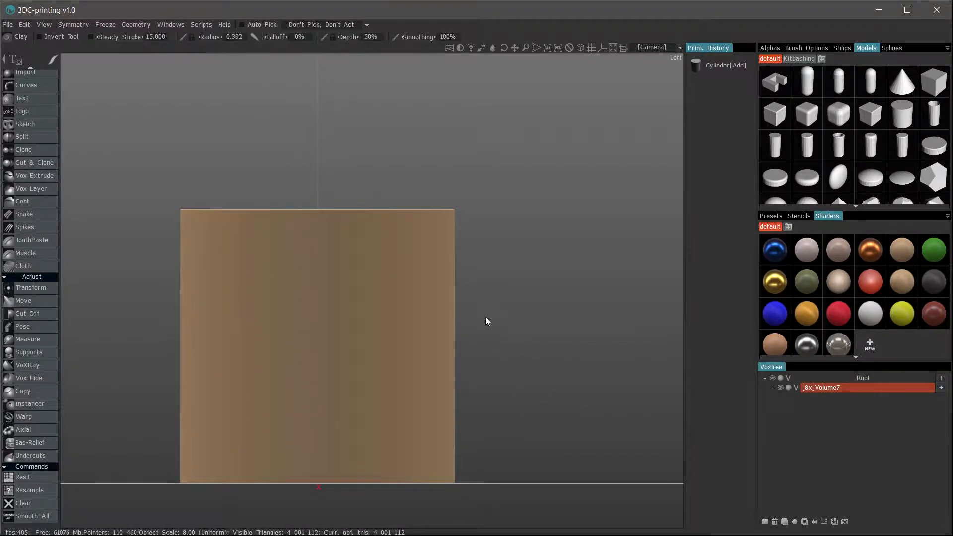
mouse_move(481, 314)
right_down()
mouse_move(507, 318)
mouse_move(477, 313)
right_up()
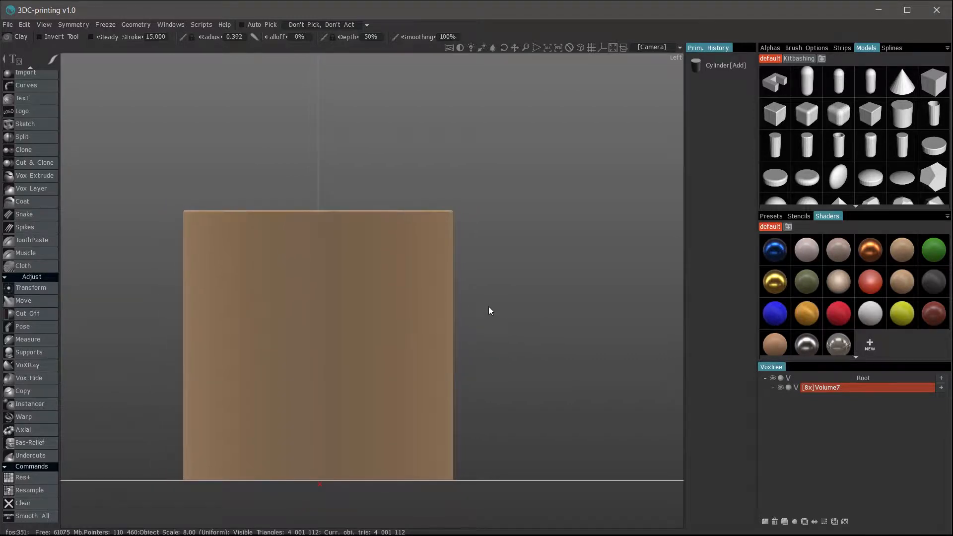
middle_drag(489, 310, 552, 288)
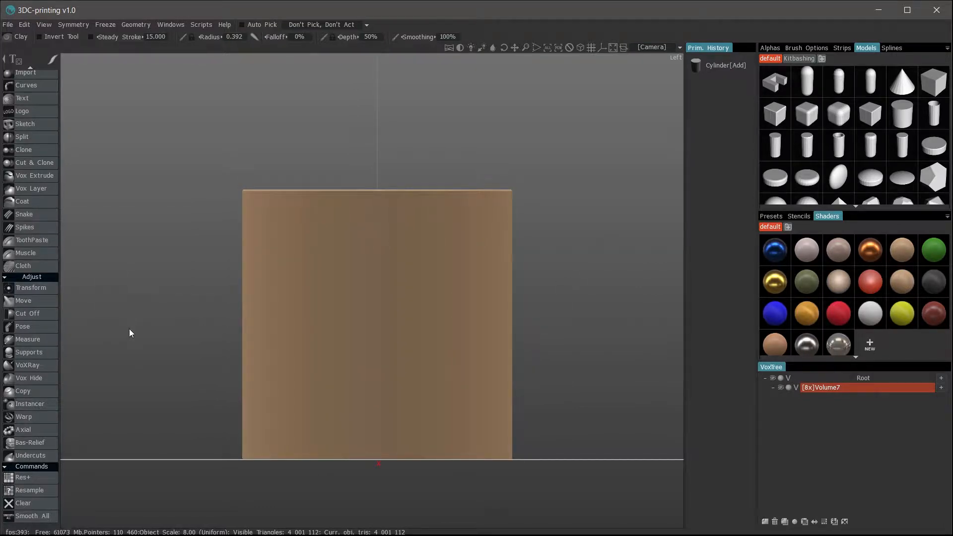
Start a bolt primitive on the cylinder's base and give it a flat round cylindrical head
scroll(46, 129, up, 5)
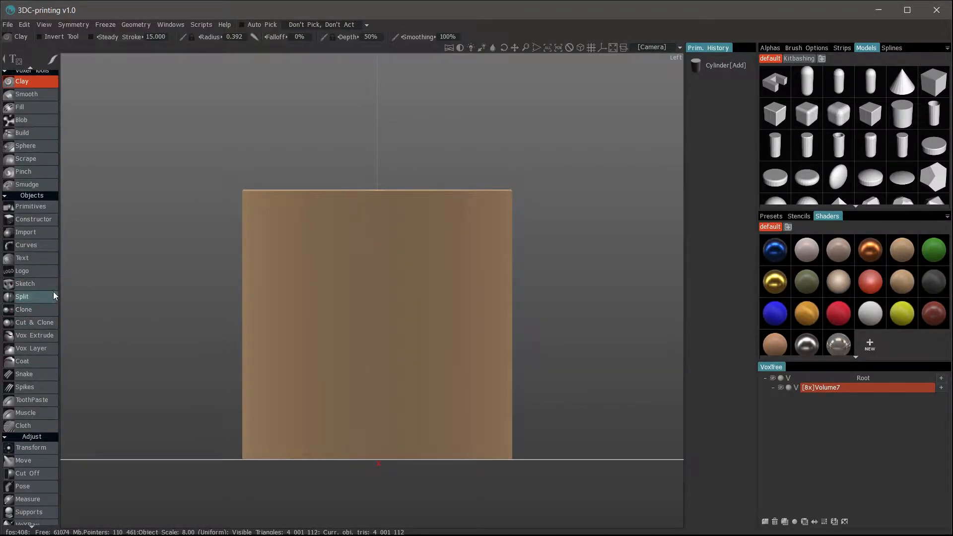
click(29, 208)
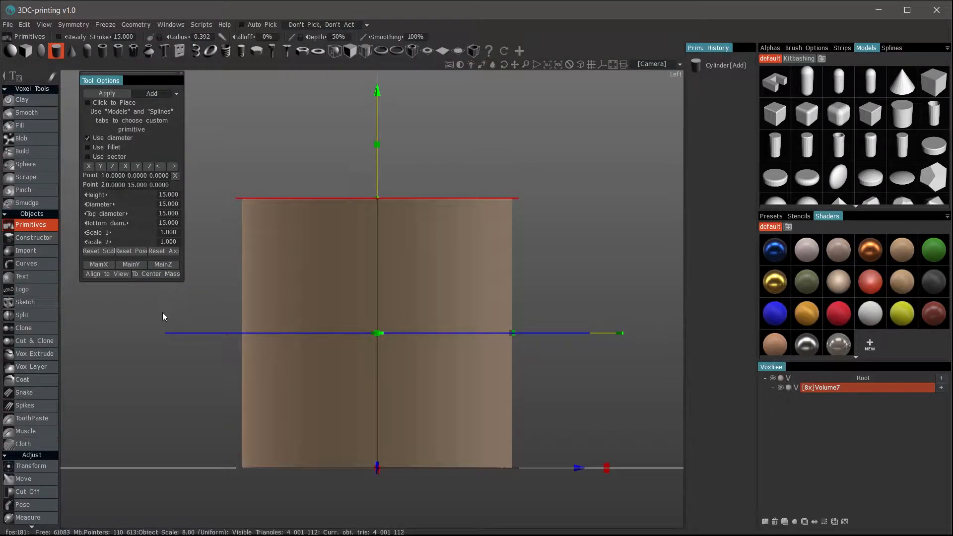
click(275, 51)
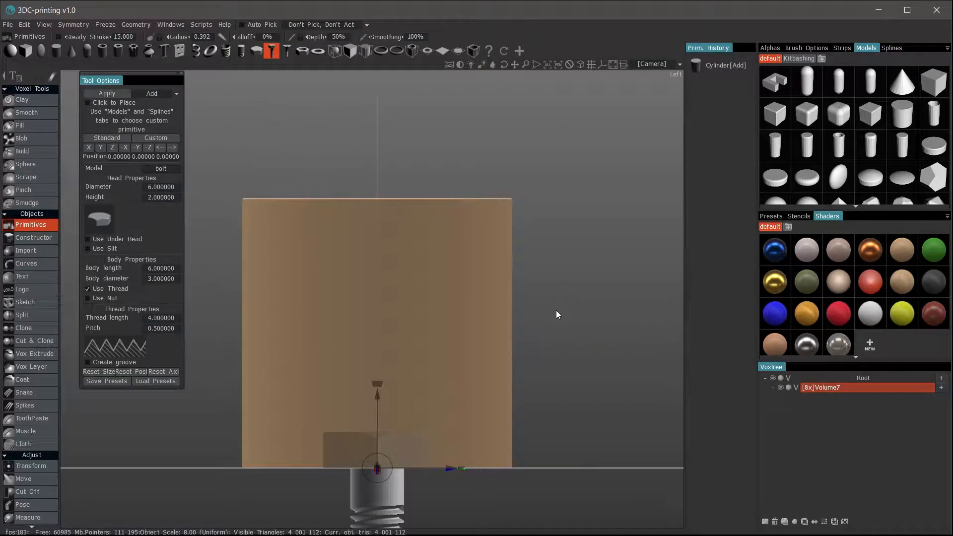
right_drag(556, 311, 518, 308)
middle_drag(553, 333, 574, 277)
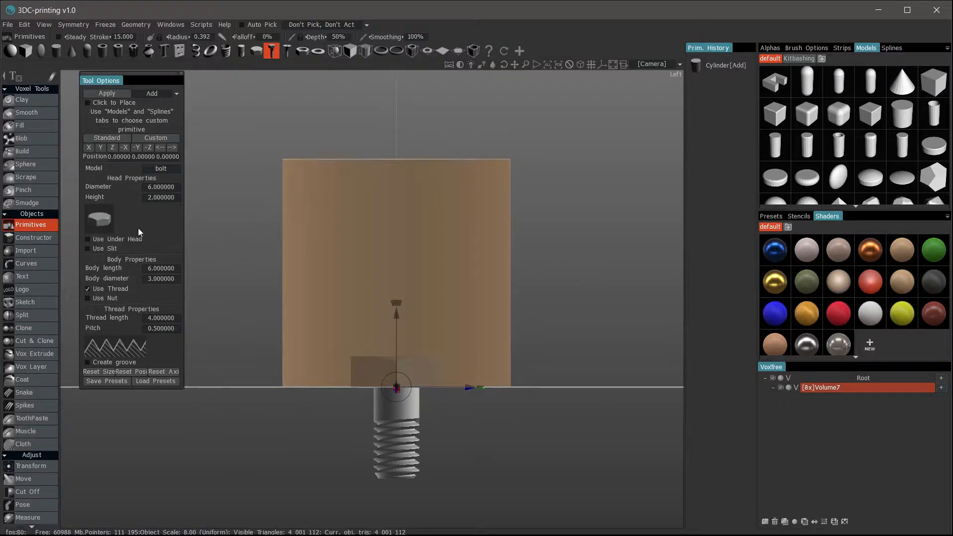
click(124, 226)
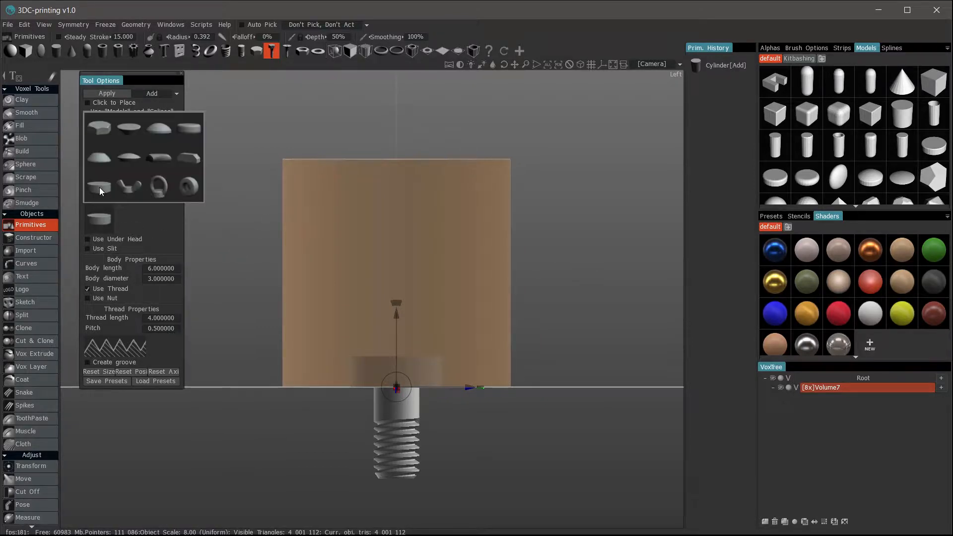
click(151, 244)
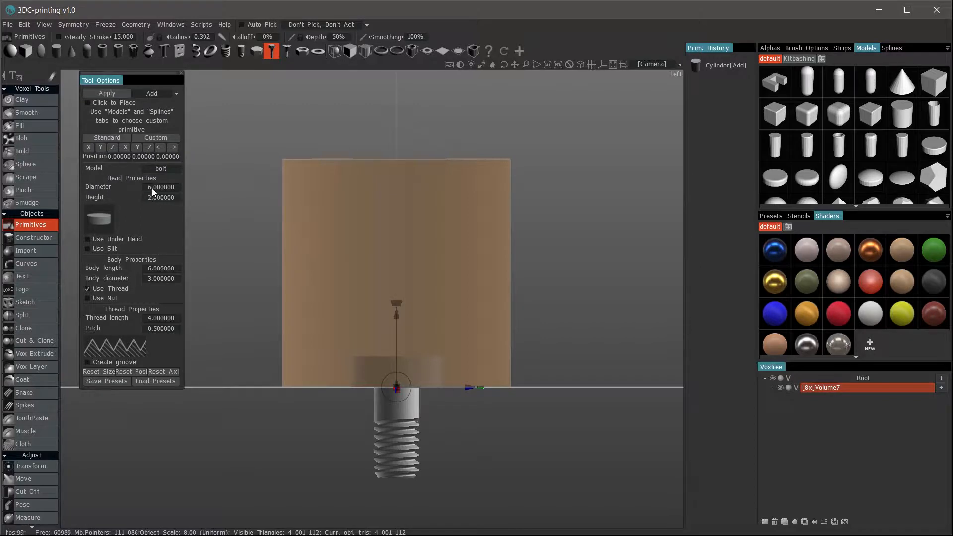
Set the bolt head's diameter to 15 mm and height to 3 mm, and raise the bolt until its head sits on the cylinder's top face
click(165, 187)
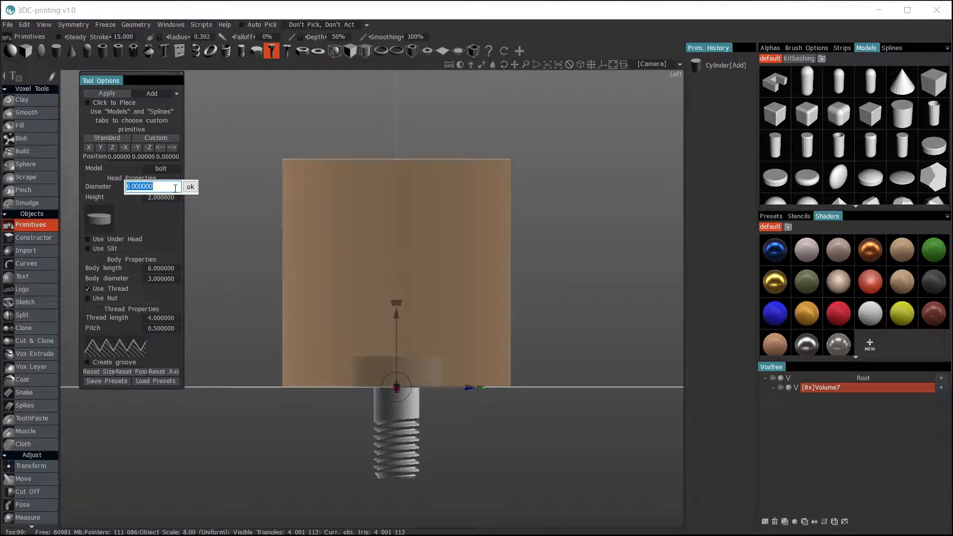
text(15)
click(192, 188)
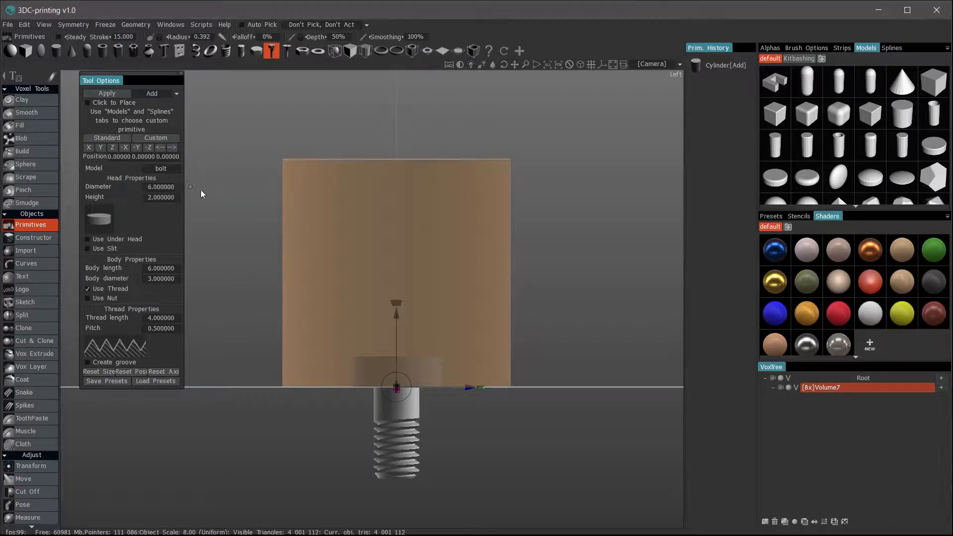
click(163, 198)
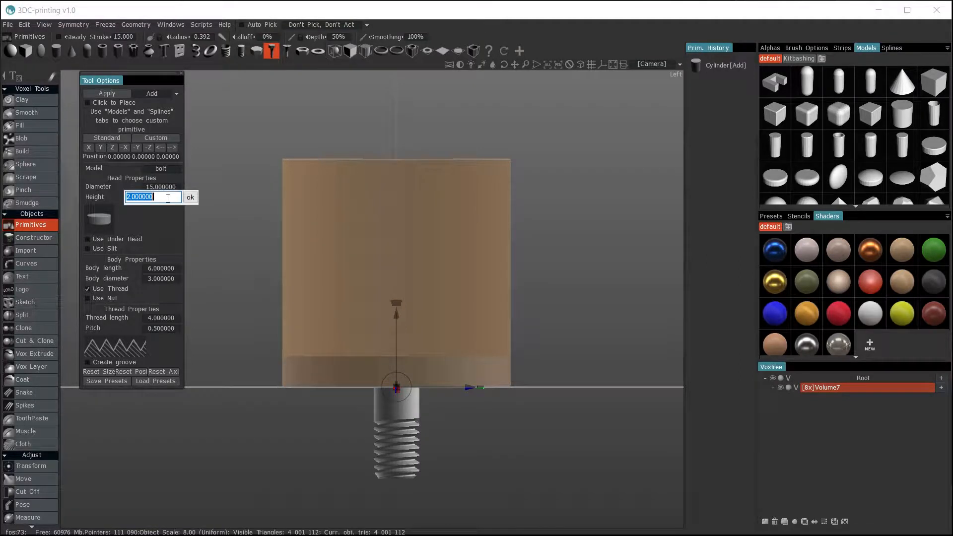
click(190, 197)
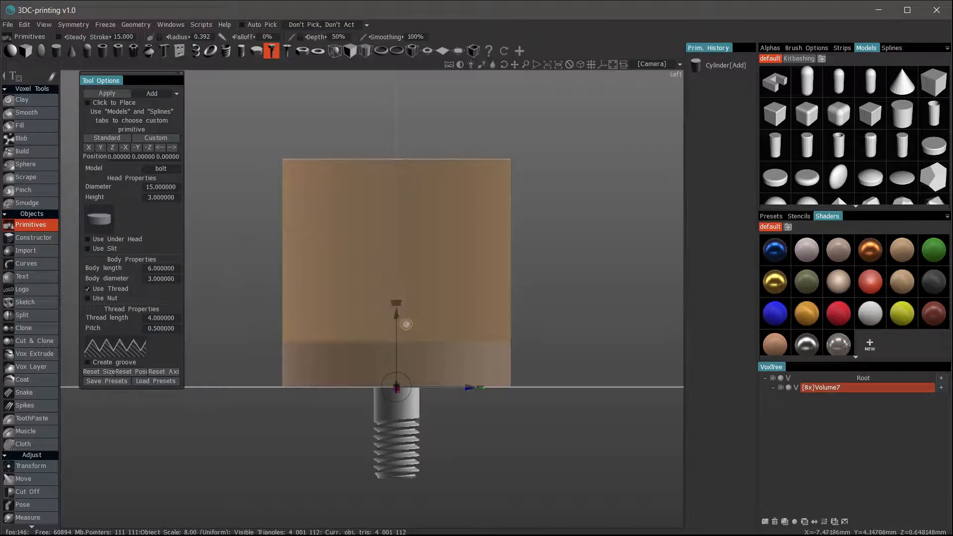
drag(397, 317, 406, 87)
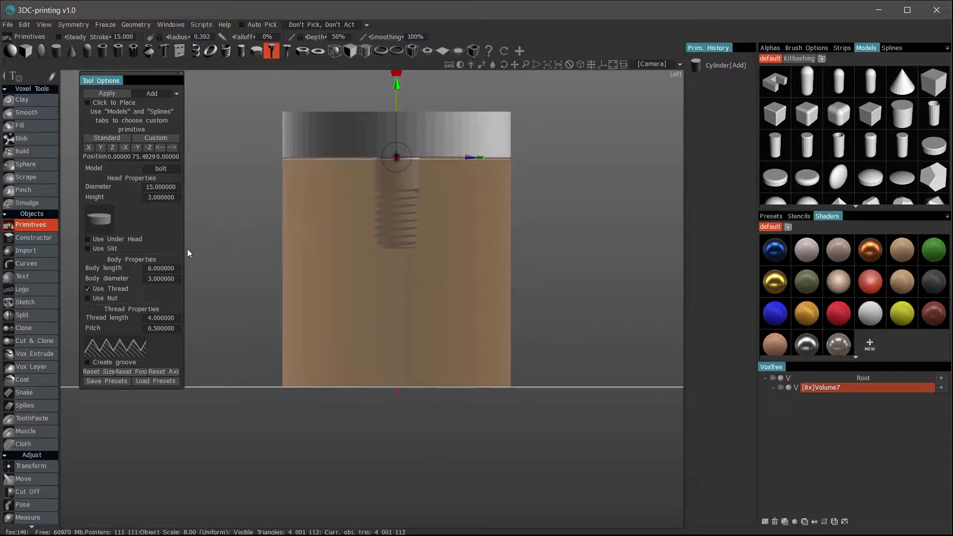
click(86, 250)
mouse_move(102, 308)
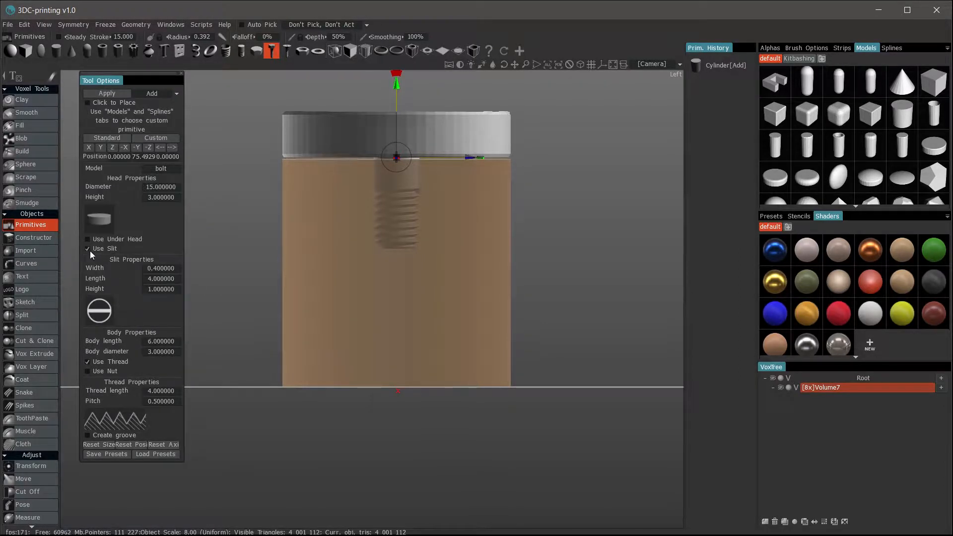
click(88, 249)
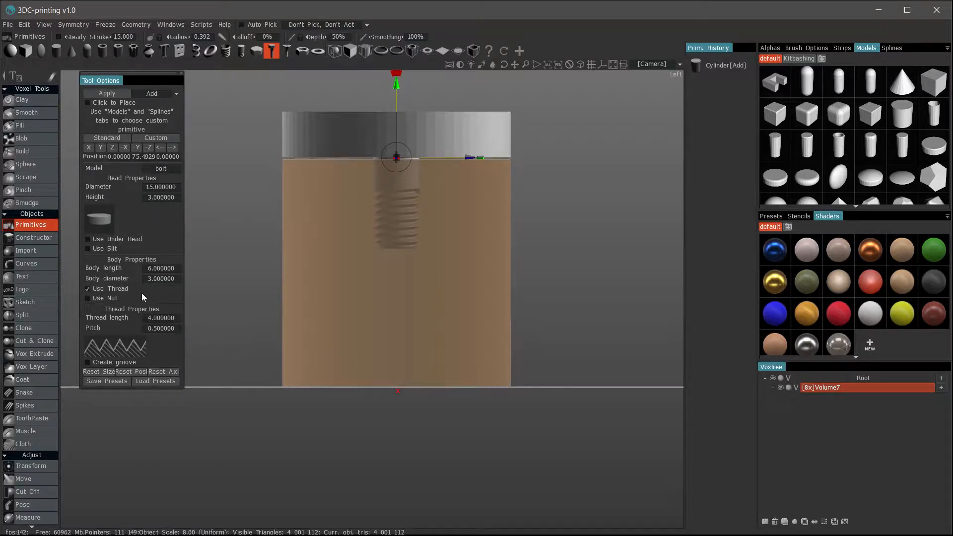
Set the bolt's body length to 12 mm and its body diameter to 10 mm
click(159, 271)
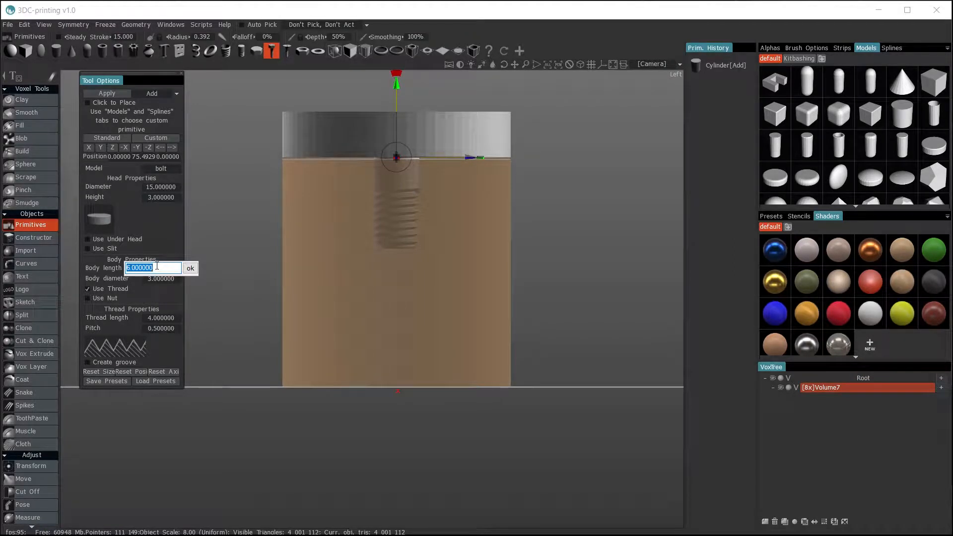
click(191, 269)
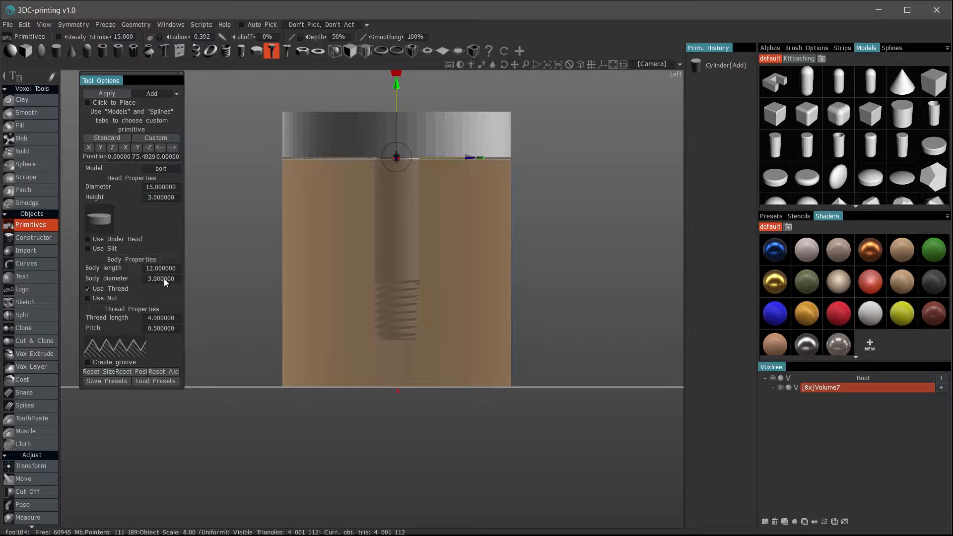
click(163, 279)
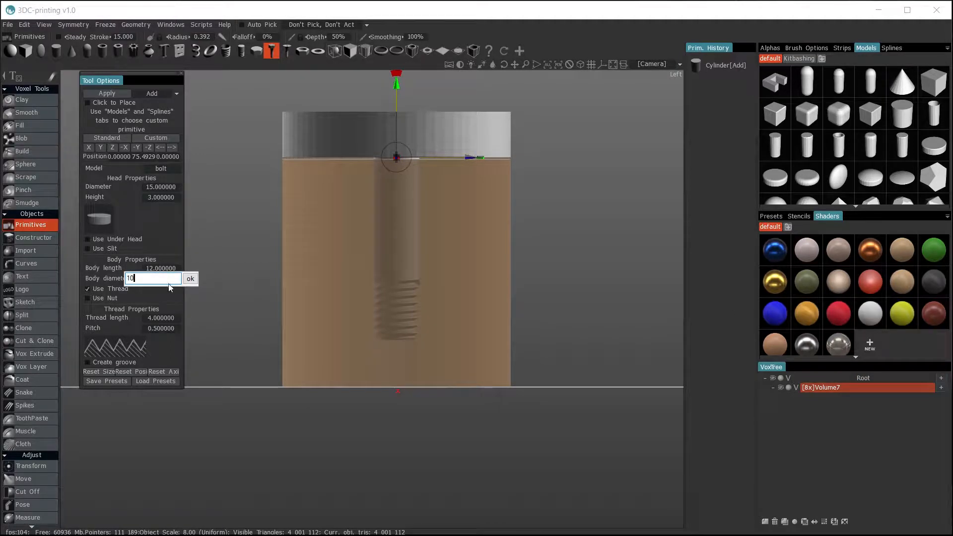
click(191, 279)
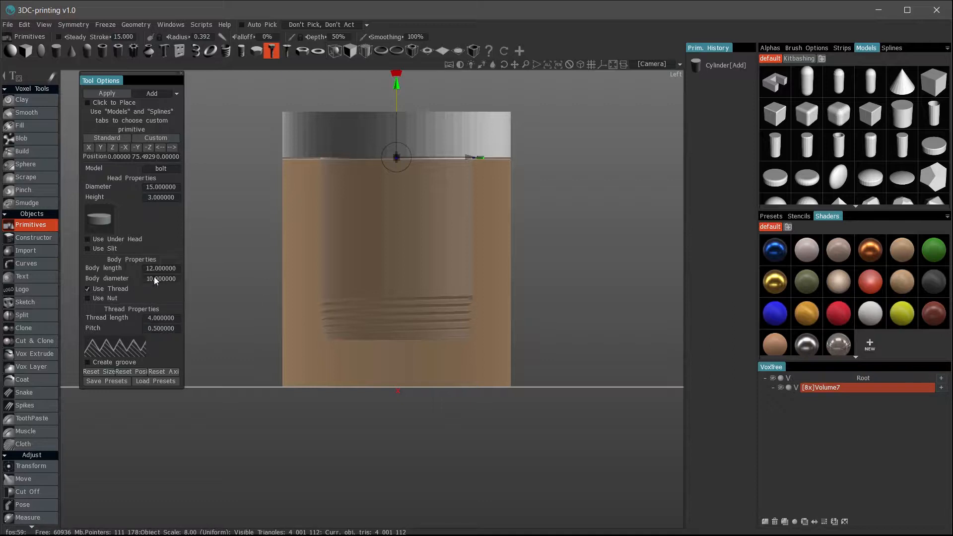
Set the bolt's thread length to 11.9 mm and its thread pitch to 2 mm
click(163, 318)
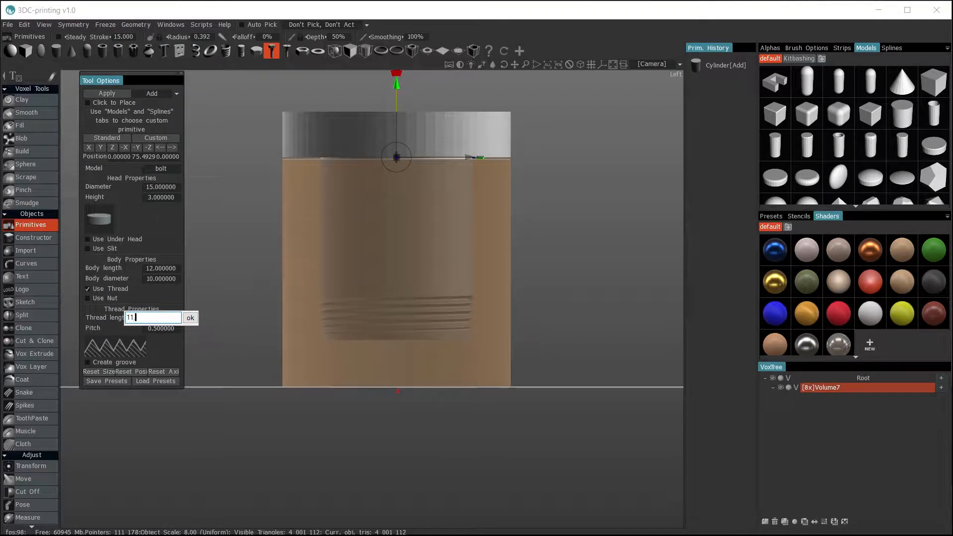
text(11.9)
click(190, 321)
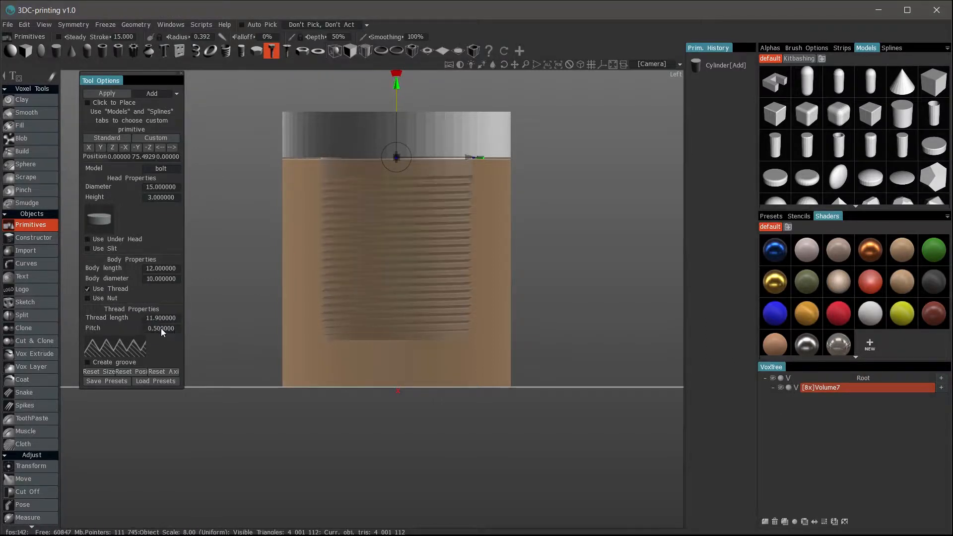
click(164, 328)
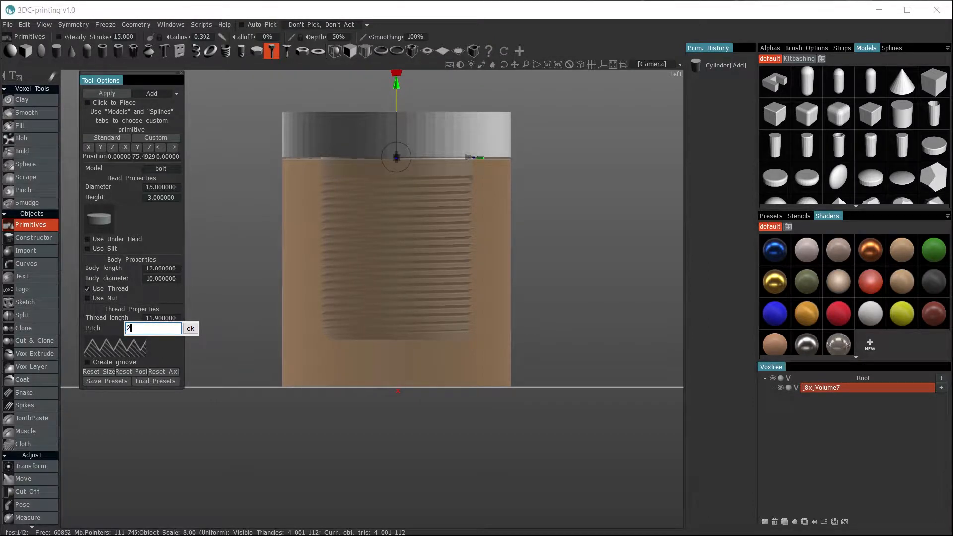
key(Return)
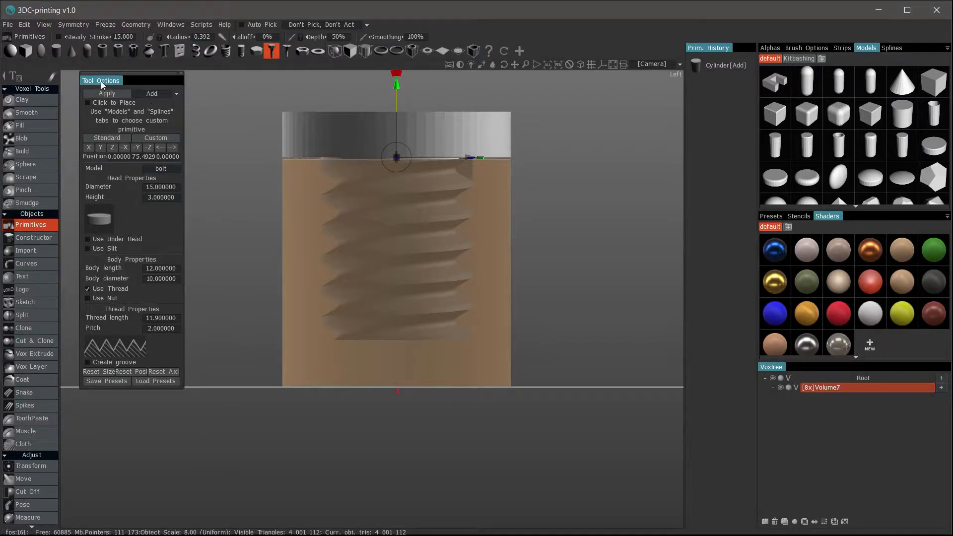
Subtract the bolt from the cylinder and leave the primitive tool to inspect the threaded hole from above
click(156, 95)
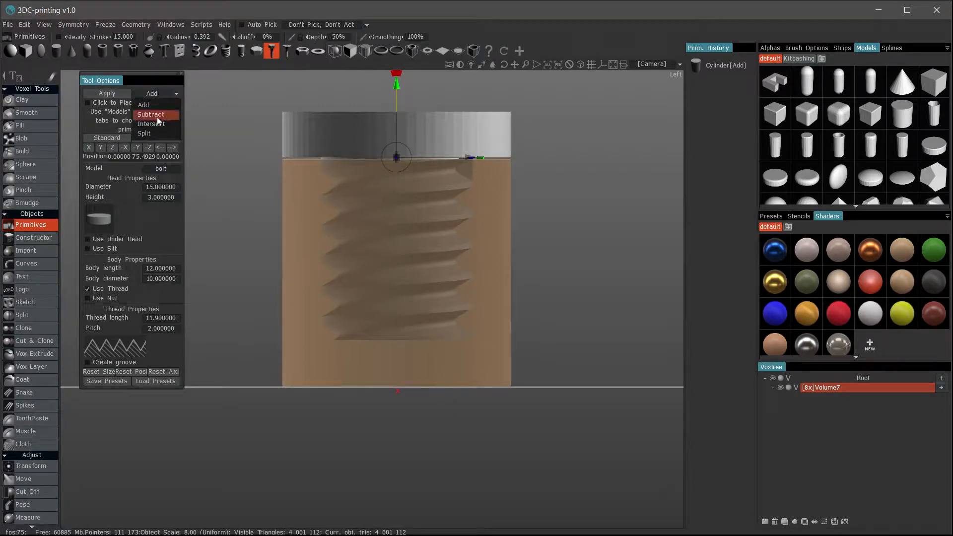
click(150, 116)
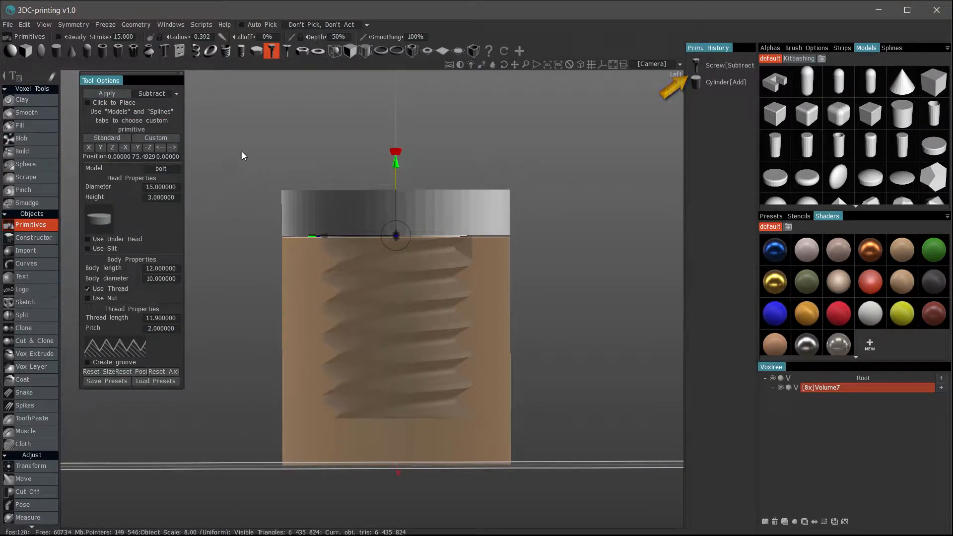
drag(245, 184, 234, 185)
drag(273, 142, 258, 160)
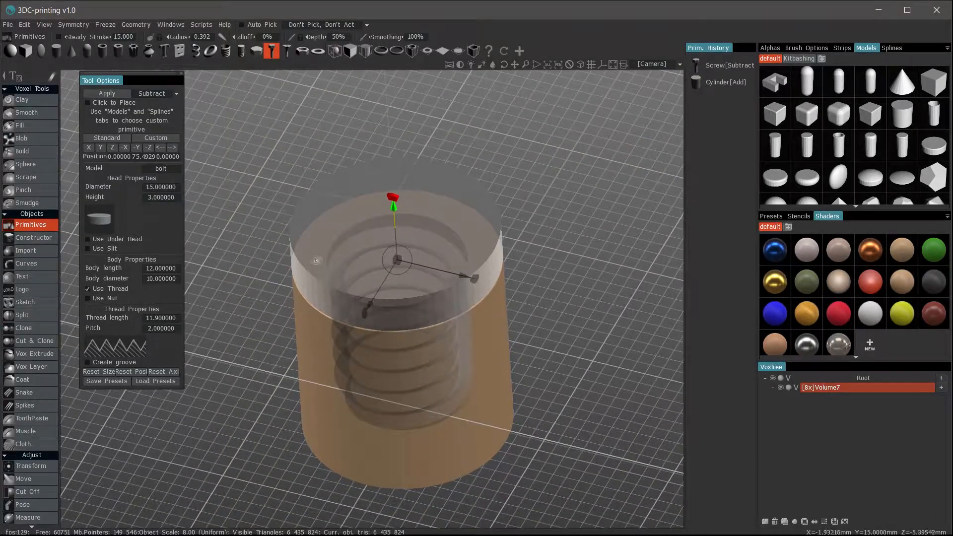
click(39, 103)
drag(216, 137, 336, 221)
scroll(336, 221, down, 3)
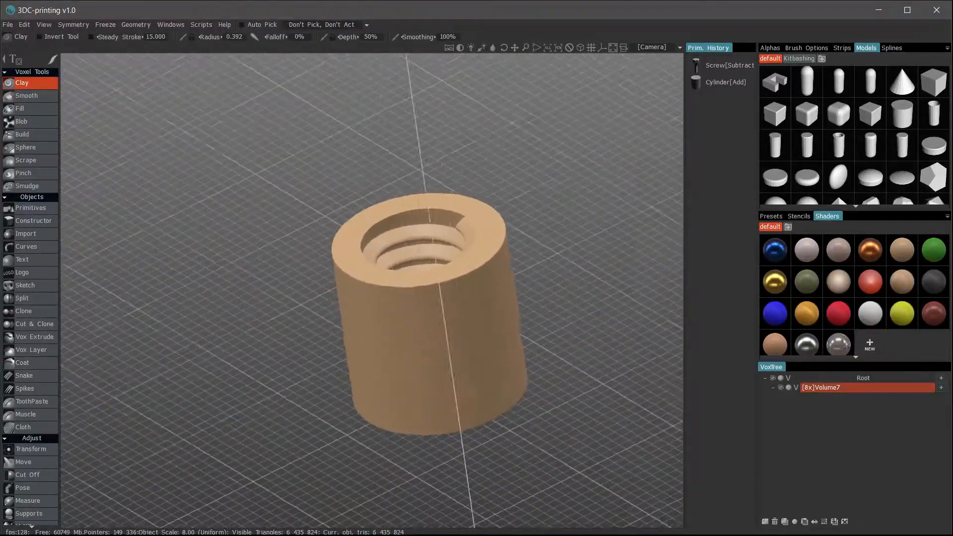
drag(378, 258, 529, 145)
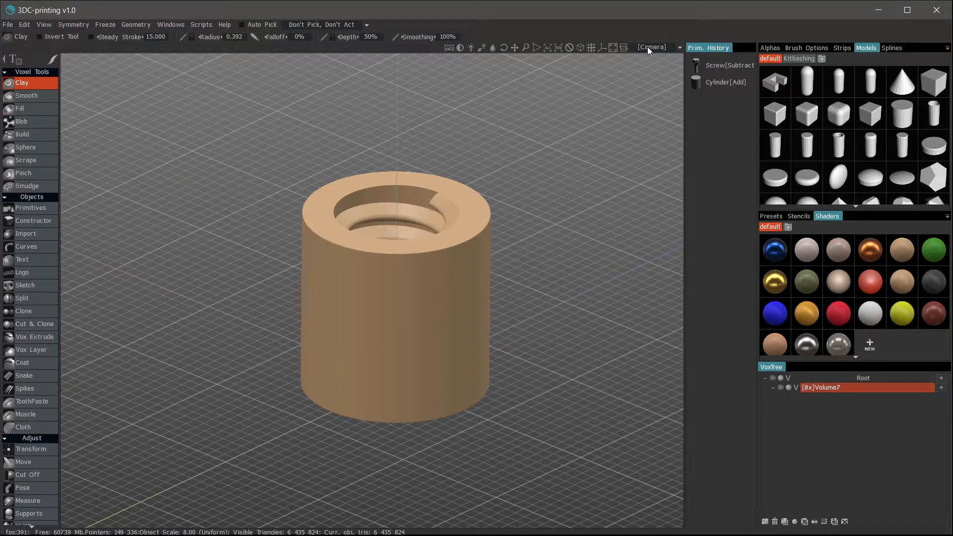
Return to the left view and start the same bolt primitive again in Add mode
key(KP_4)
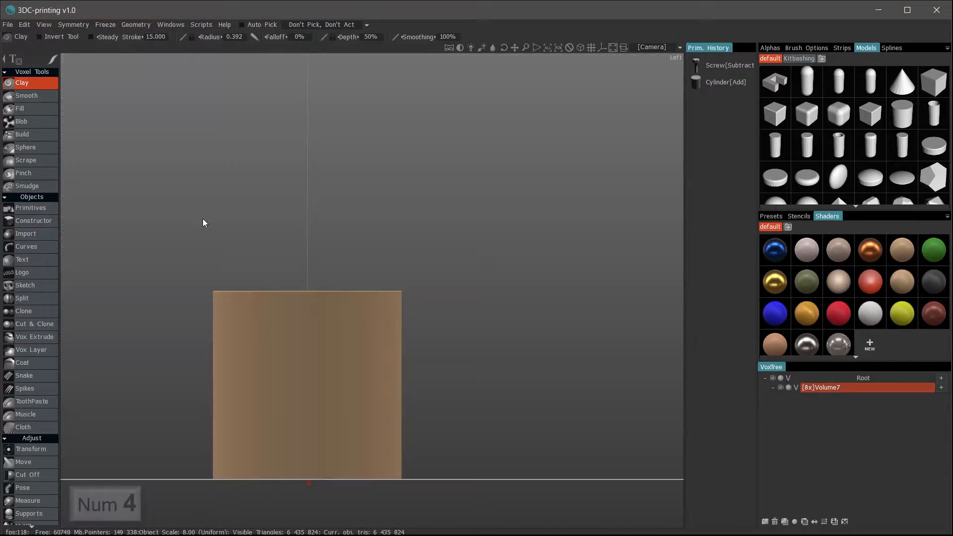
middle_drag(206, 260, 253, 198)
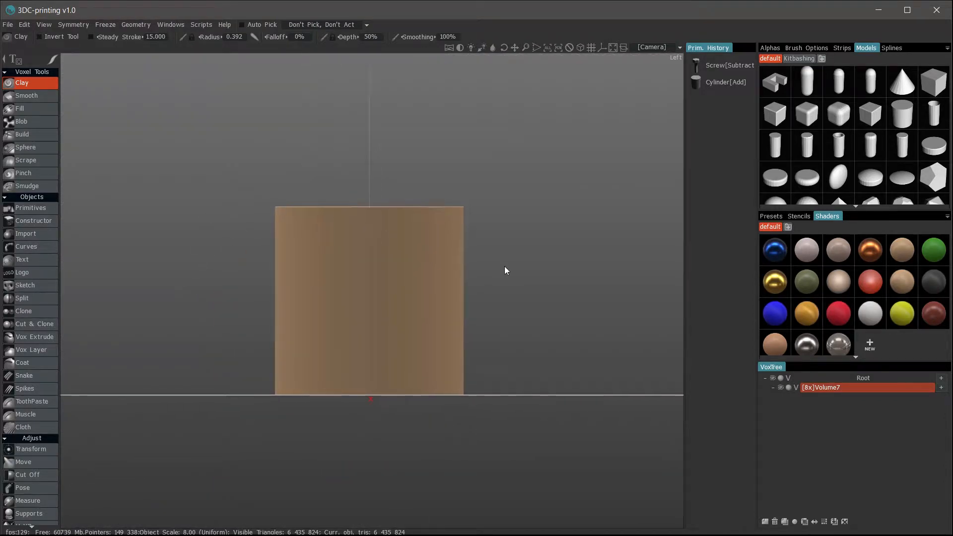
scroll(531, 270, up, 3)
middle_drag(534, 276, 560, 238)
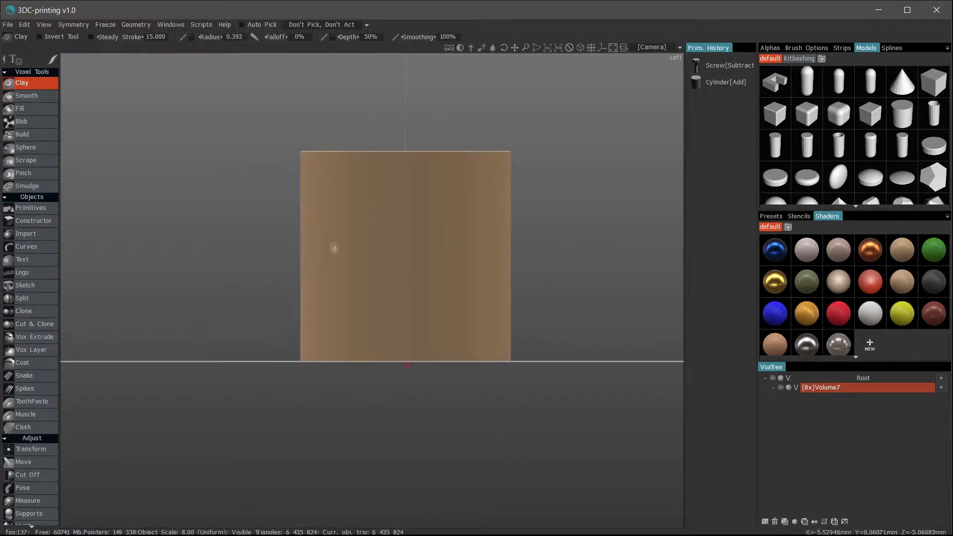
click(34, 207)
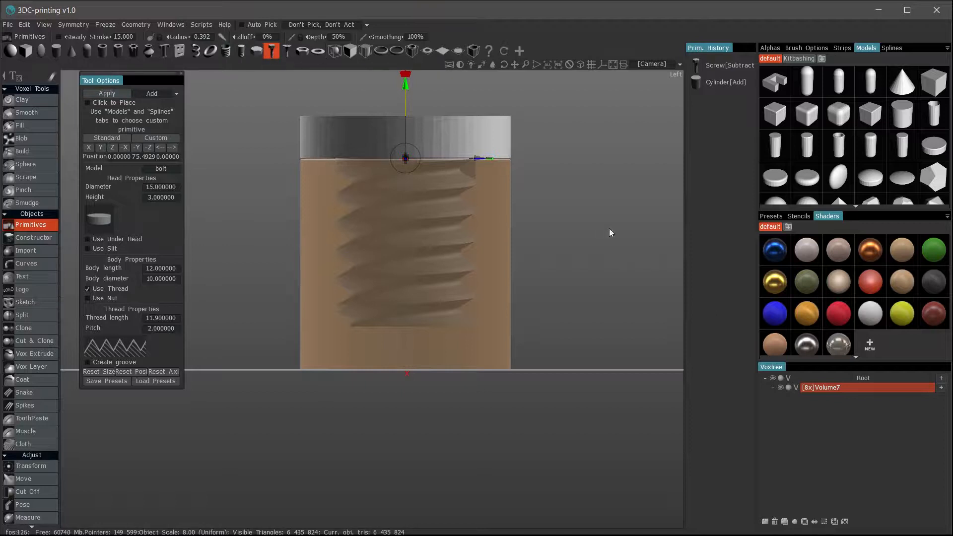
Turn the bolt primitive upside down by rotating it exactly 180 degrees
middle_drag(575, 249, 656, 263)
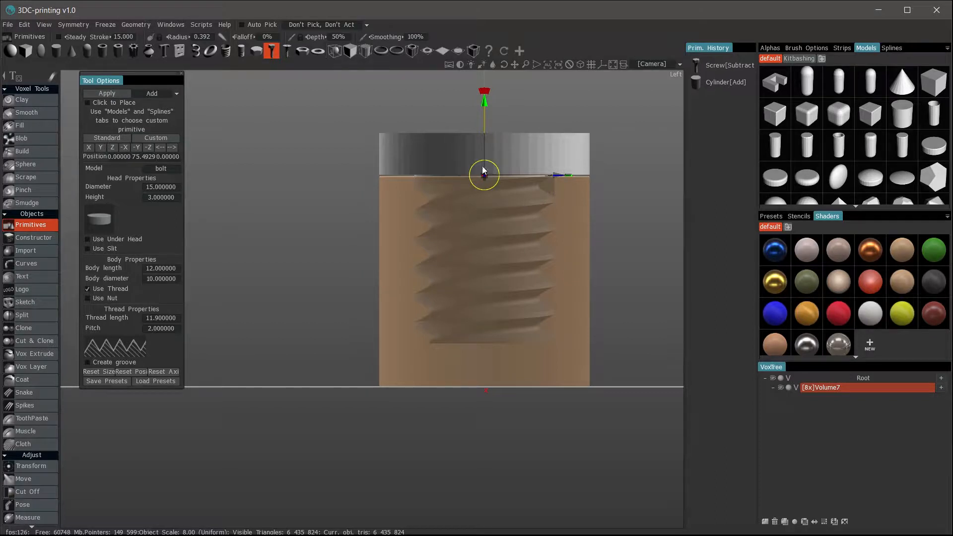
middle_drag(304, 223, 321, 283)
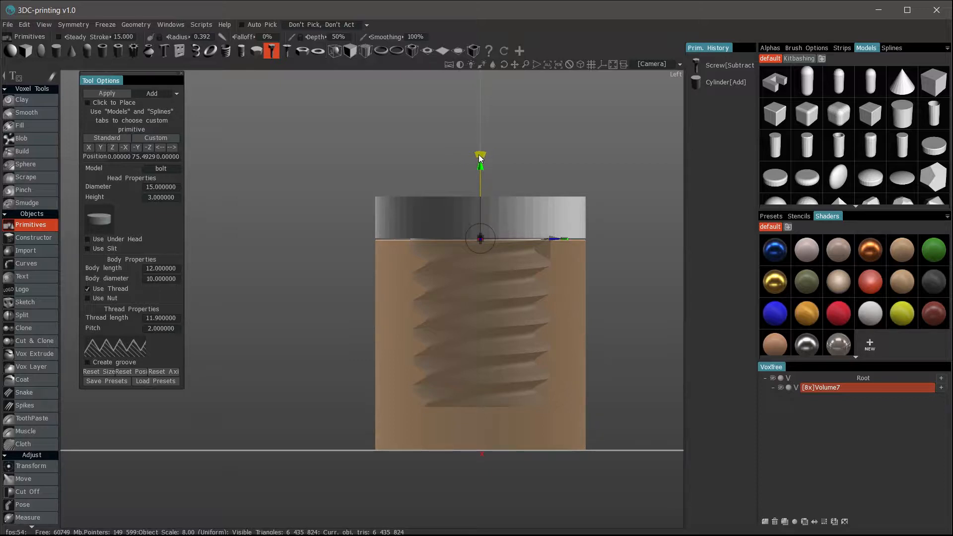
drag(481, 158, 481, 158)
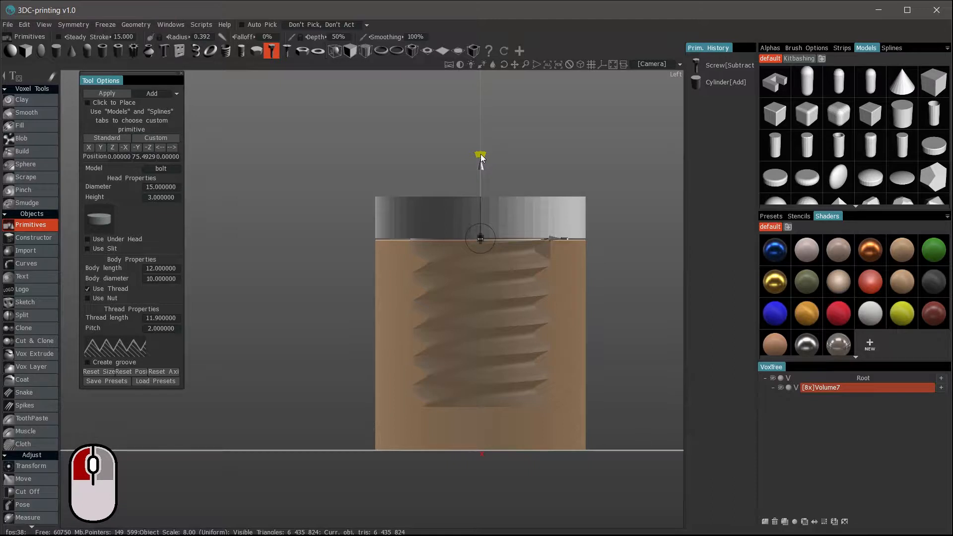
key(space)
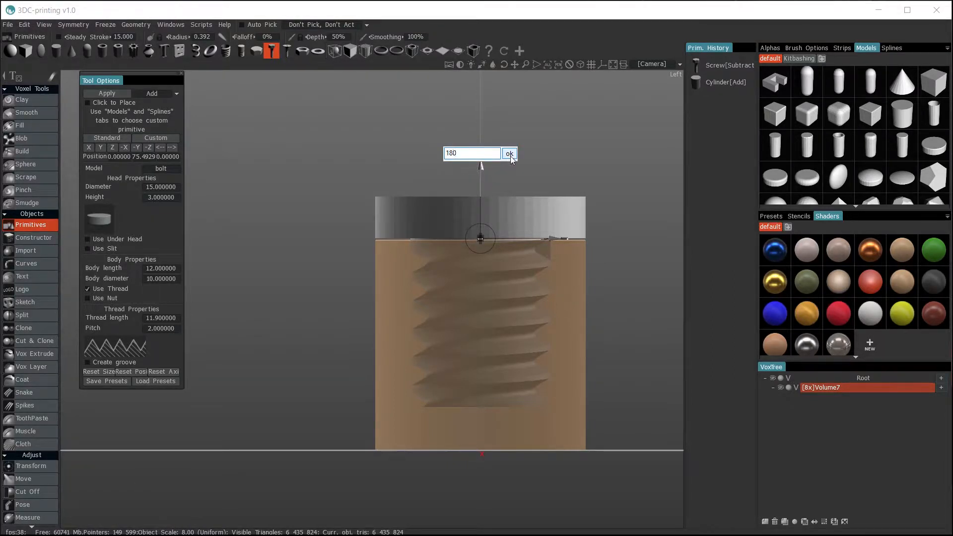
click(509, 154)
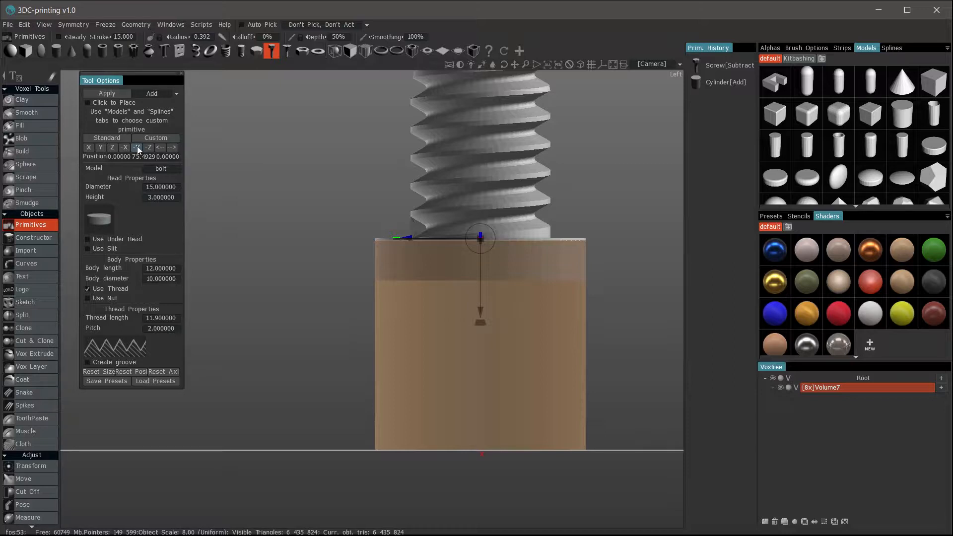
Move the bolt sideways clear of the cylinder and lower it until its head rests on the ground line
drag(410, 242, 182, 235)
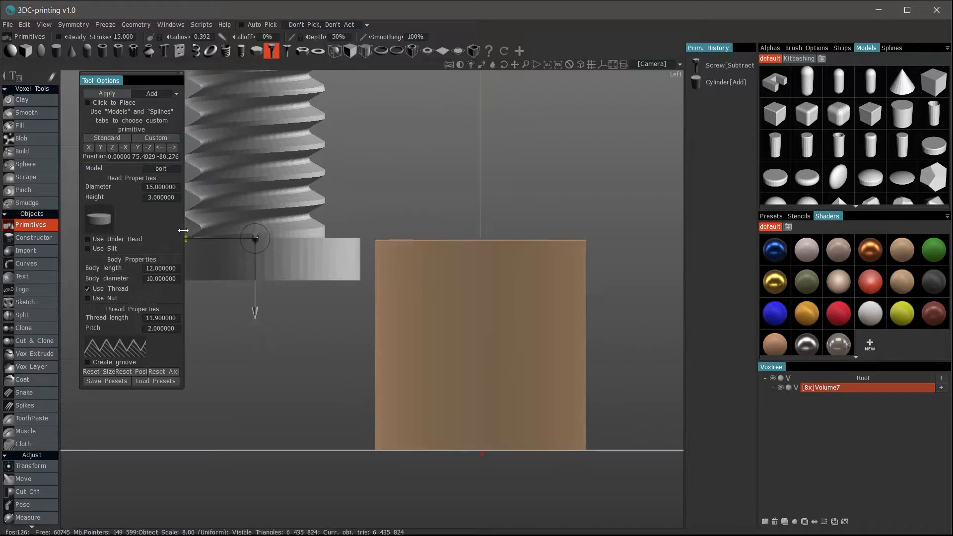
middle_drag(351, 213, 452, 195)
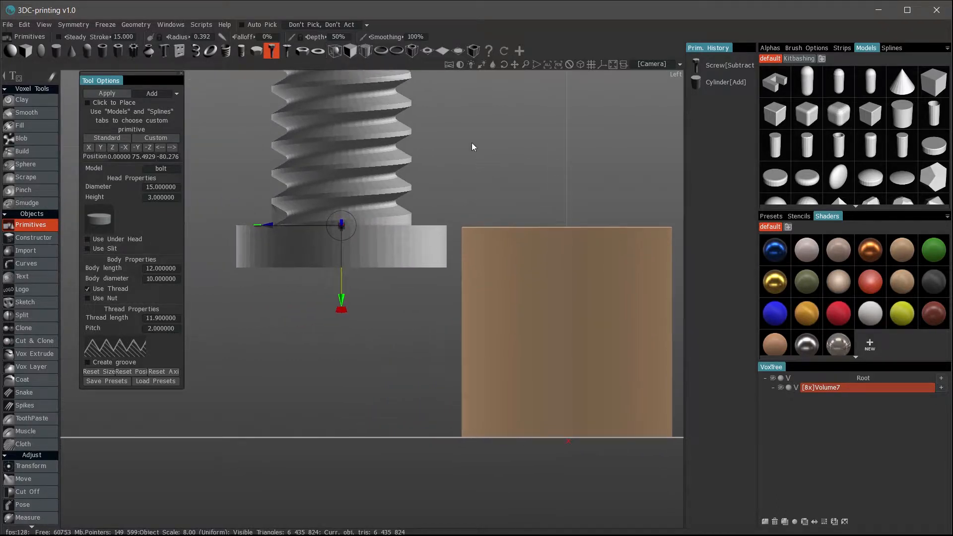
drag(341, 303, 346, 469)
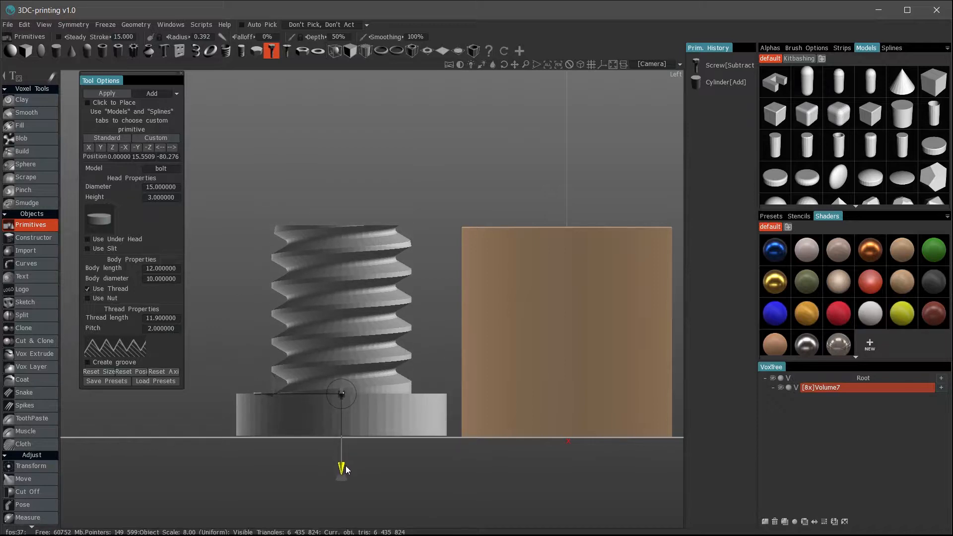
Add a new voxel volume for the bolt and increase its resolution to 8x
click(765, 522)
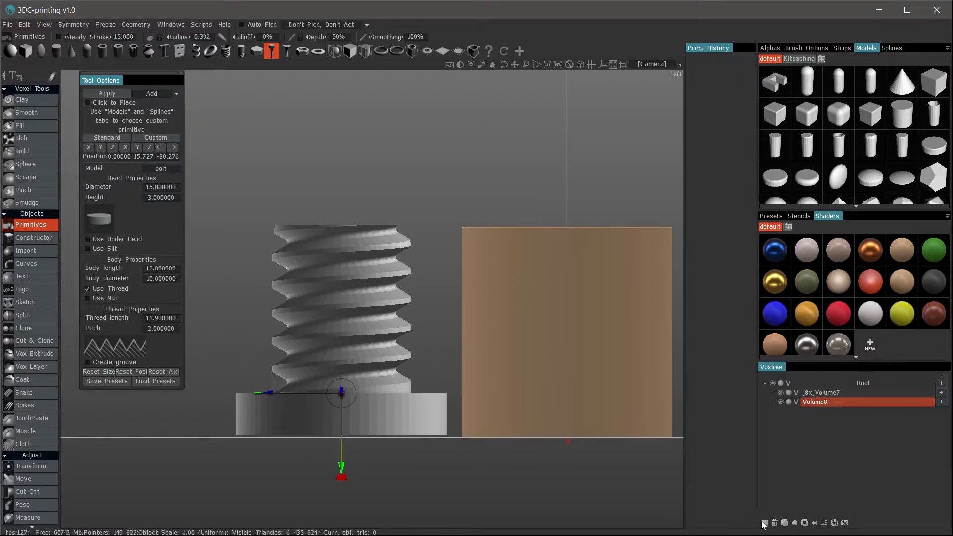
click(824, 522)
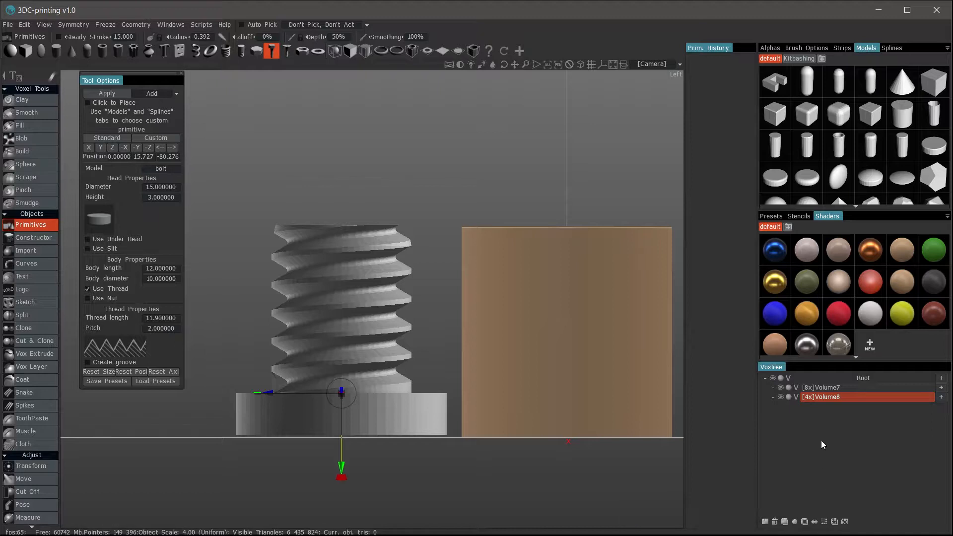
click(825, 522)
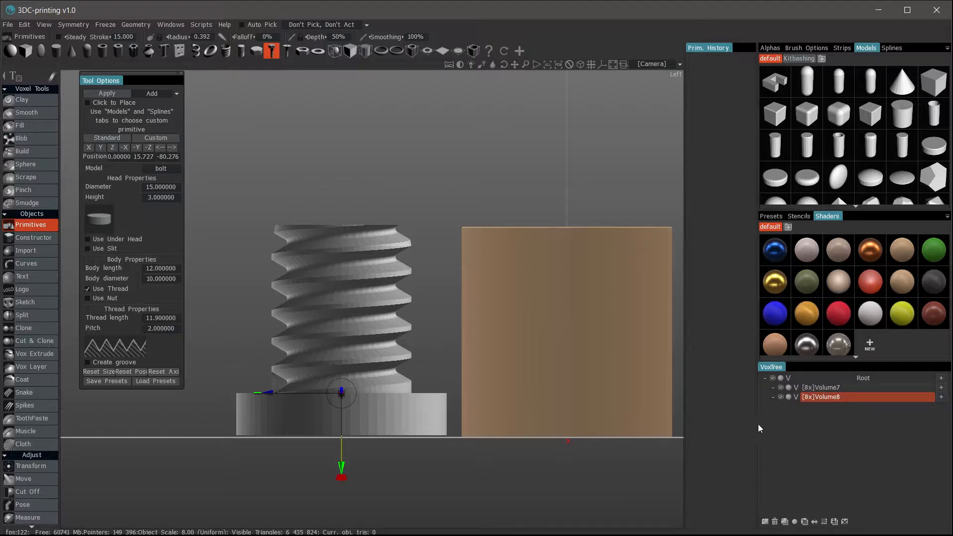
Apply the bolt primitive to the new volume, leave the Primitives tool and snap the bolt volume to the ground
click(110, 93)
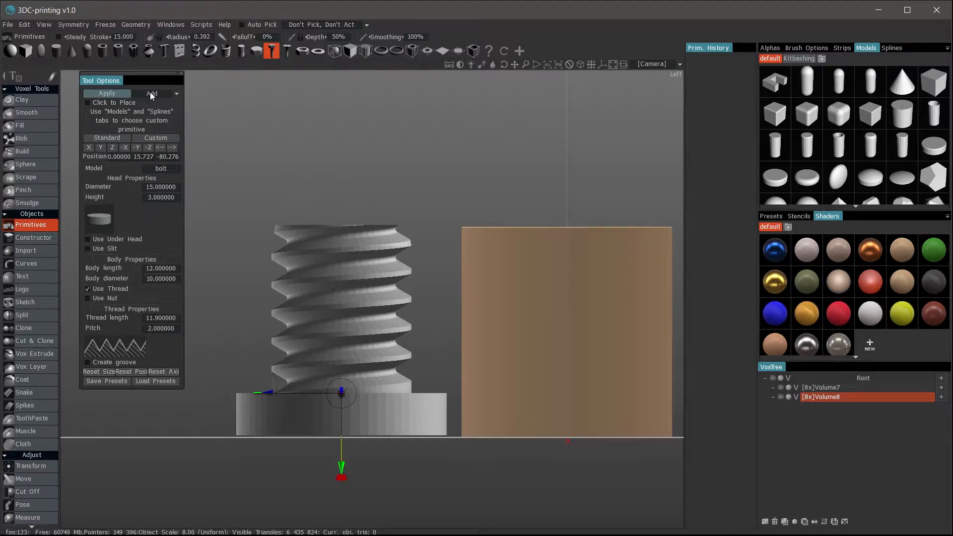
click(35, 99)
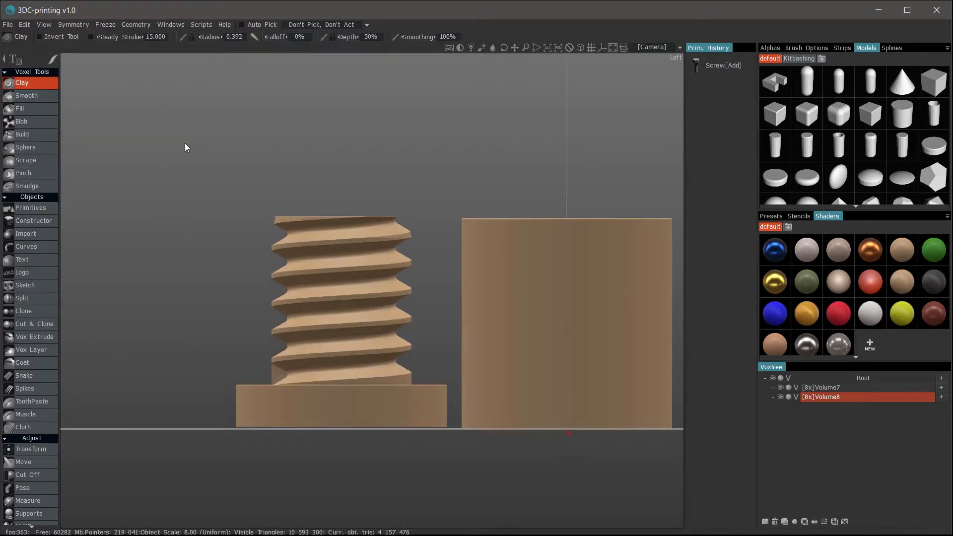
double_click(833, 400)
right_click(833, 401)
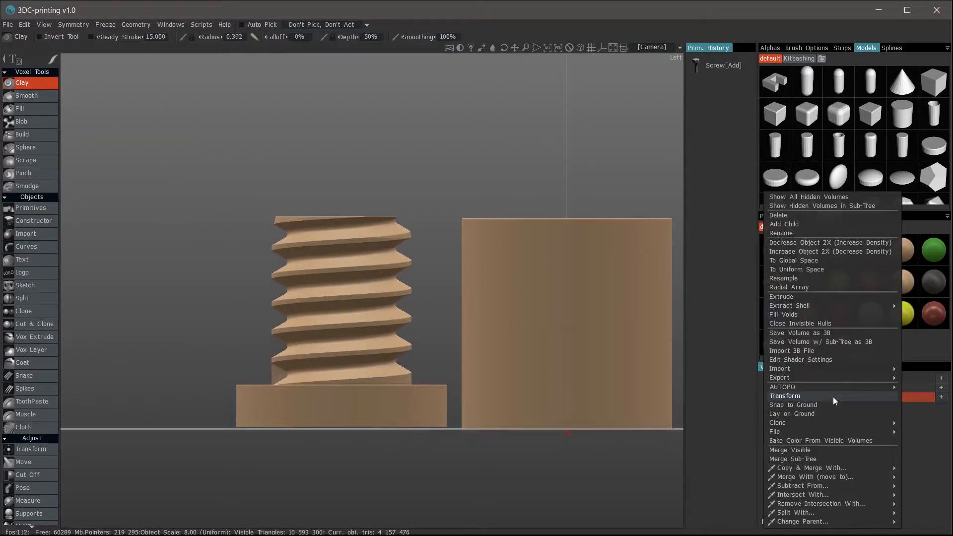
click(803, 405)
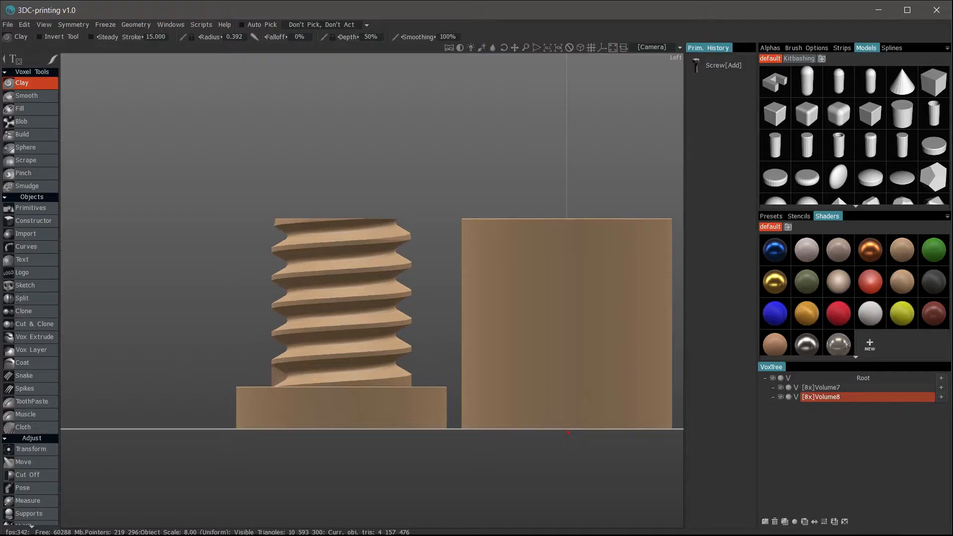
Export the bolt and cylinder for 3D printing with Prevent Model Widening turned off, saving the STL file as Bolt_Cylinder1
drag(216, 263, 278, 318)
click(8, 25)
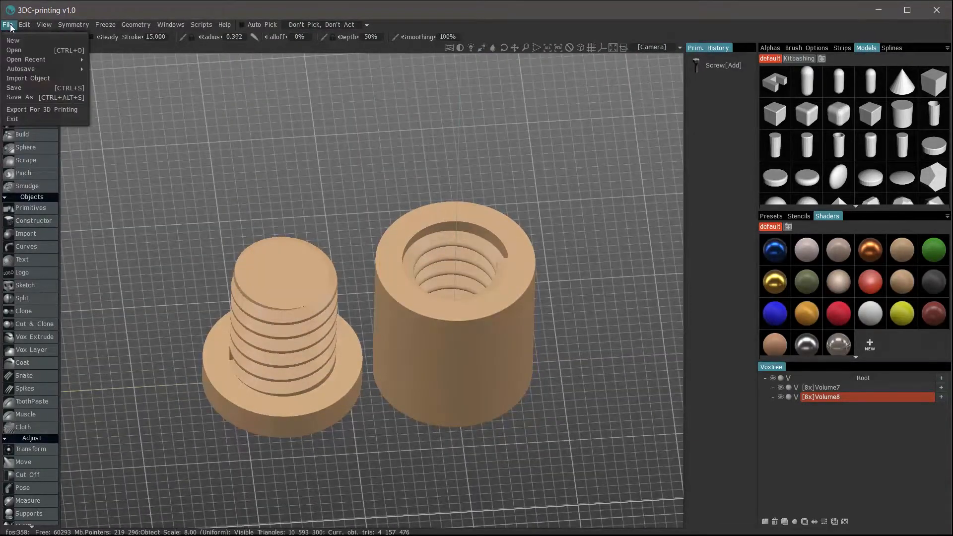
click(71, 108)
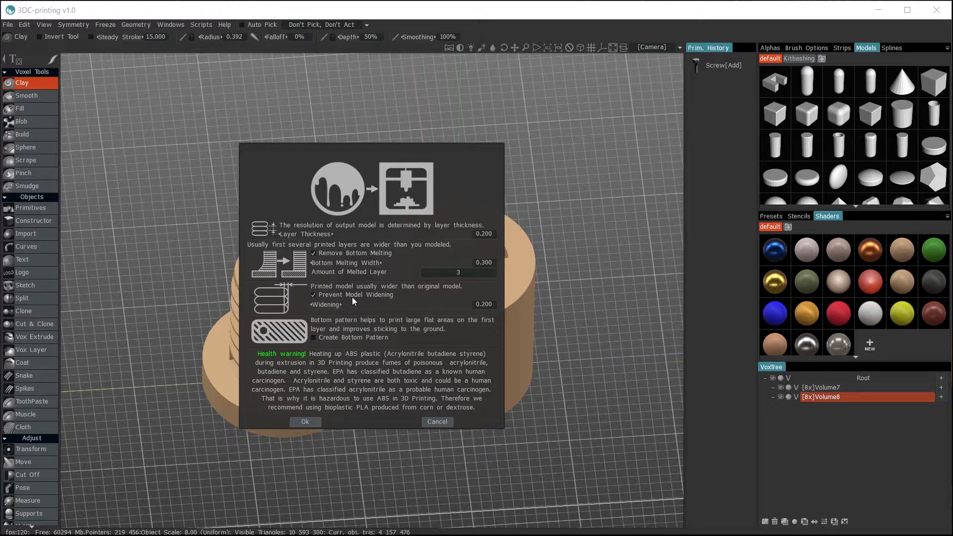
click(314, 295)
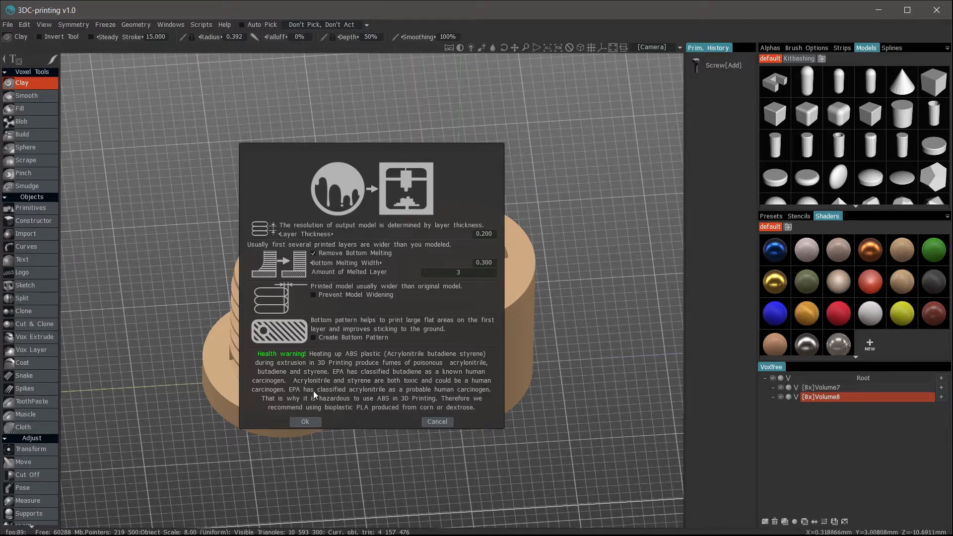
click(305, 422)
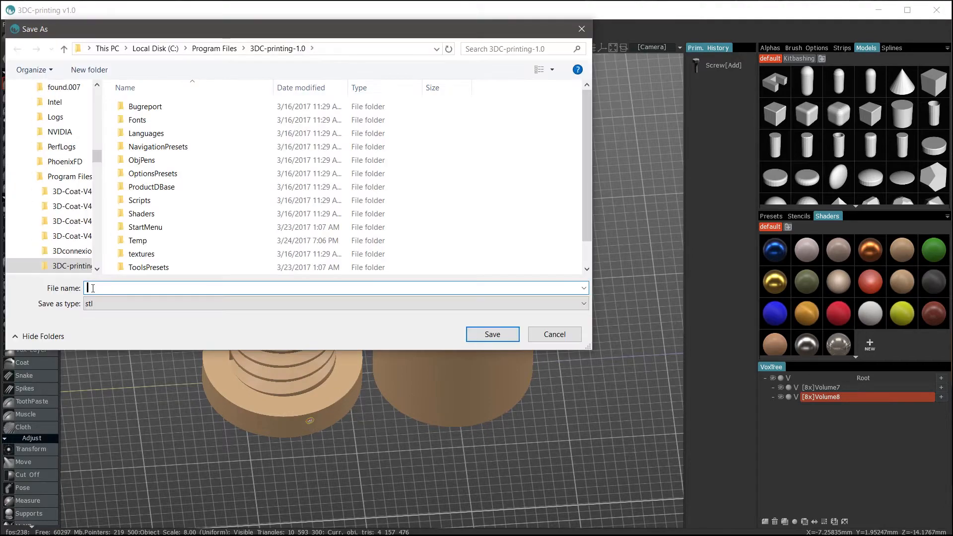
text(Bolt_Cy)
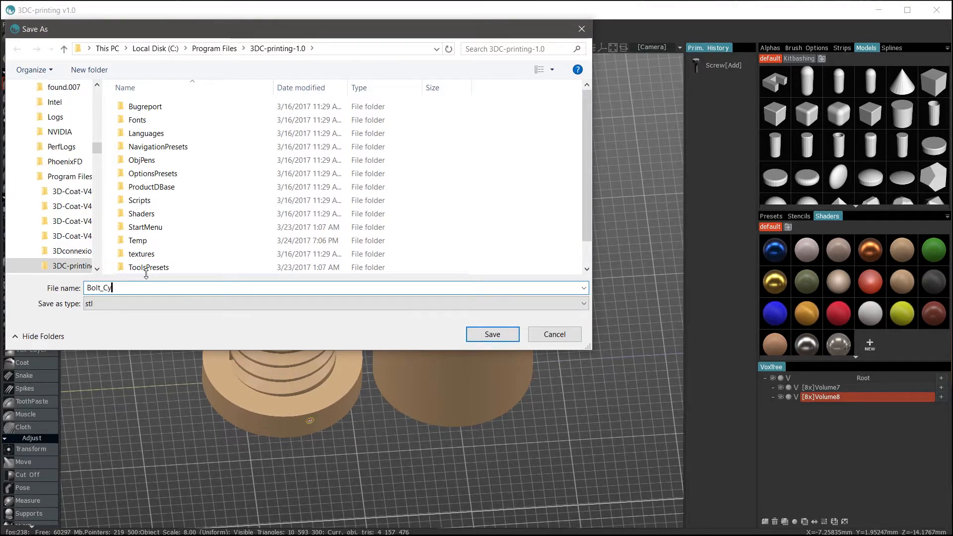
text(linder1)
click(474, 334)
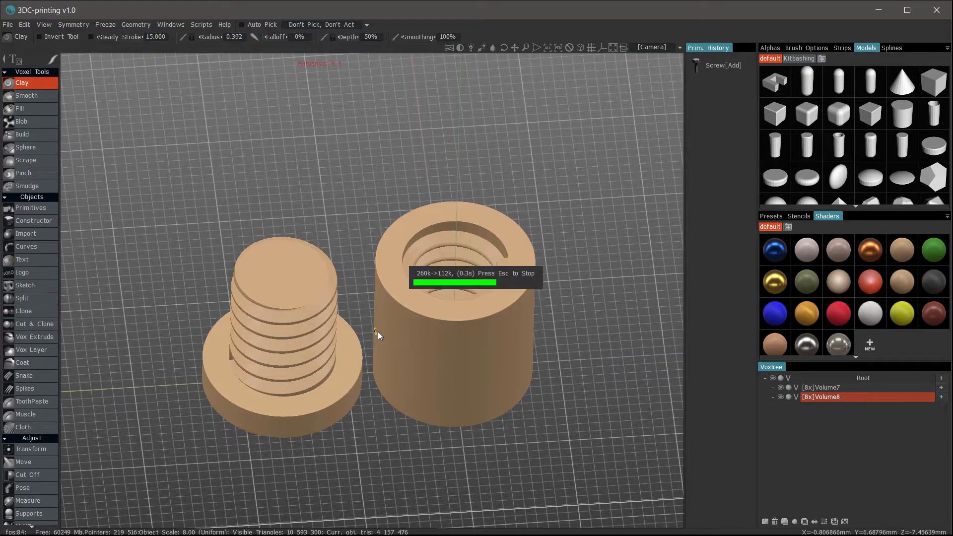
Export the pair for 3D printing again with Prevent Model Widening turned on, saving the STL file as Bolt_Cylinder2
click(9, 25)
click(72, 106)
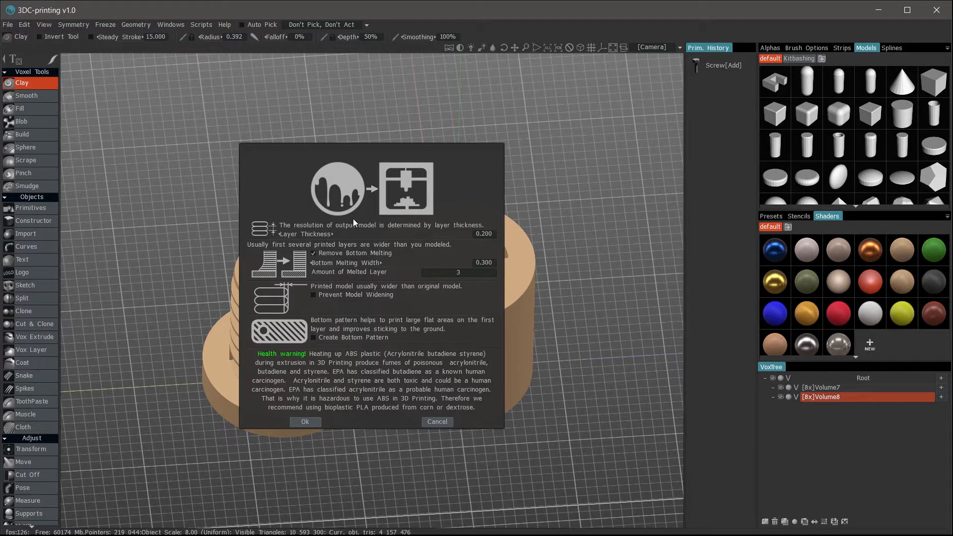
click(314, 295)
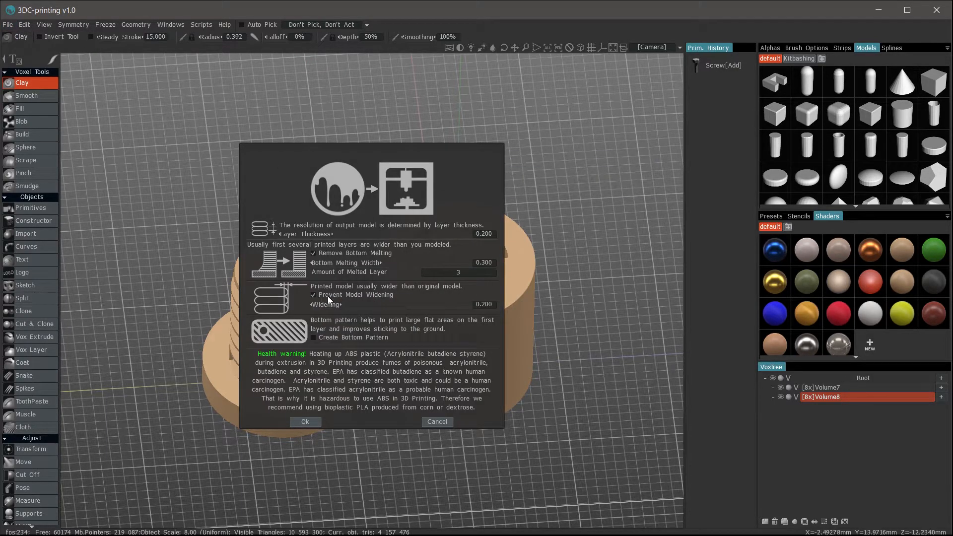
click(306, 422)
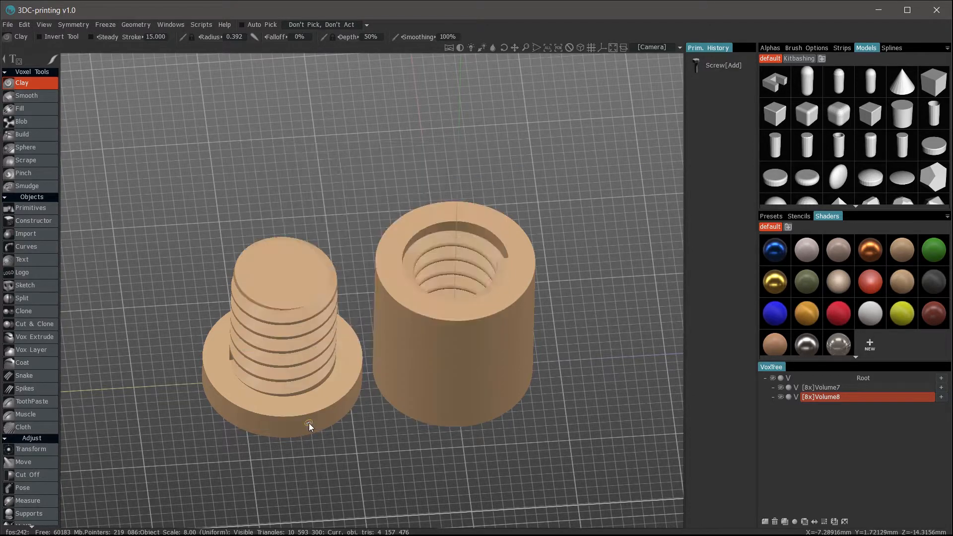
text(Bolt_Cylin)
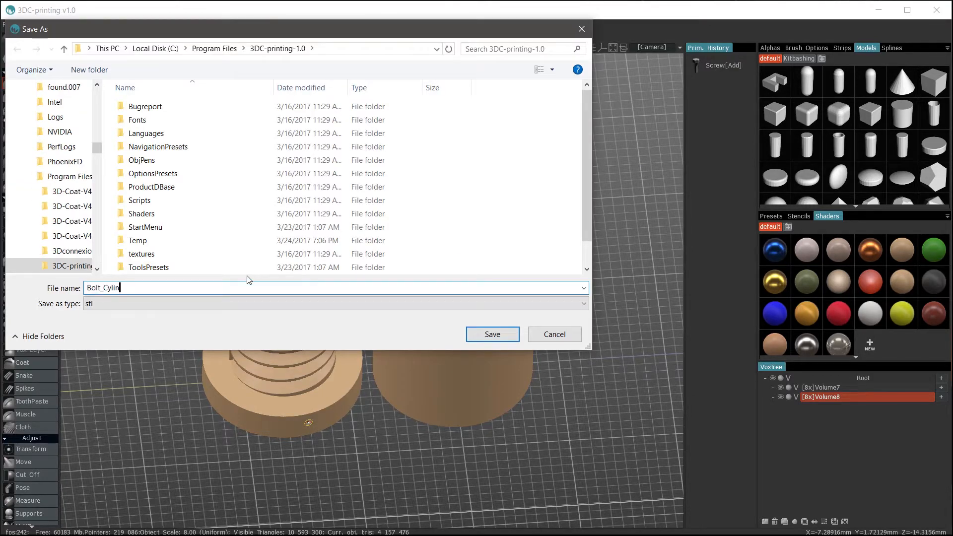
text(der2)
click(493, 335)
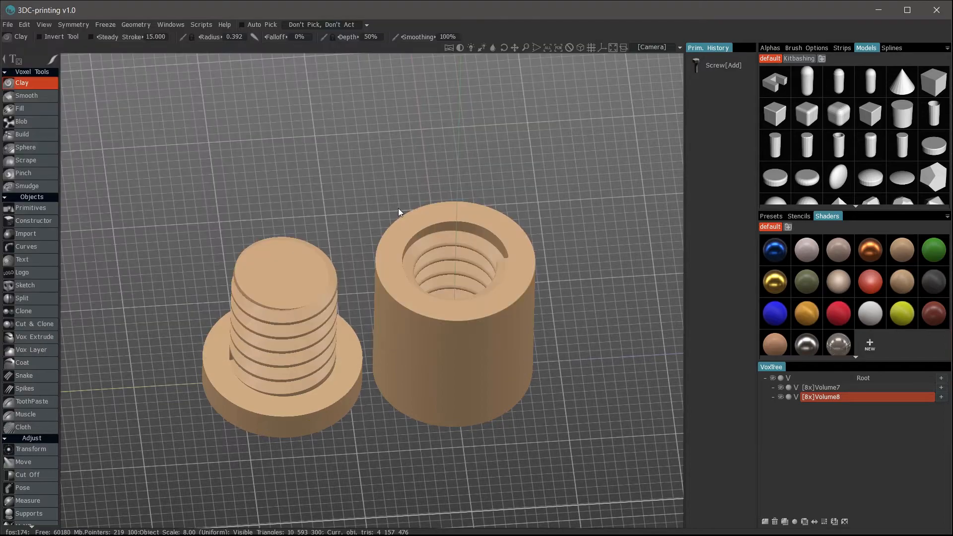